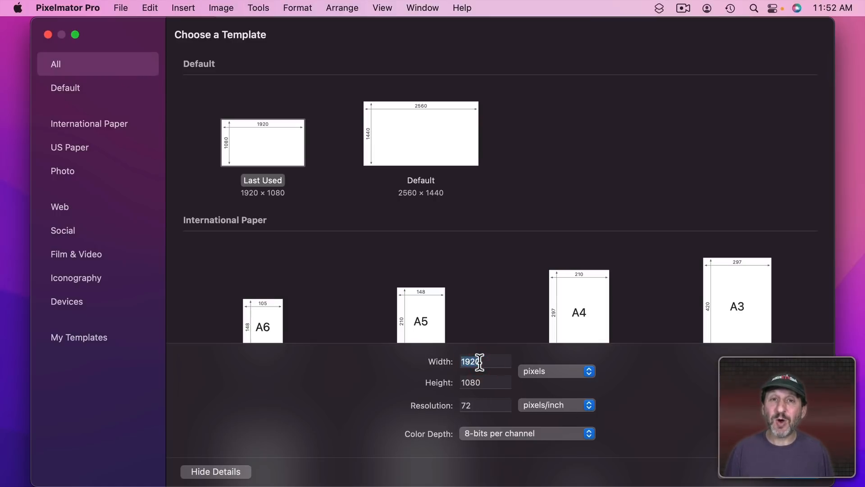
- Create a new document 200 pixels wide and 50 pixels high
text(200)
key(Tab)
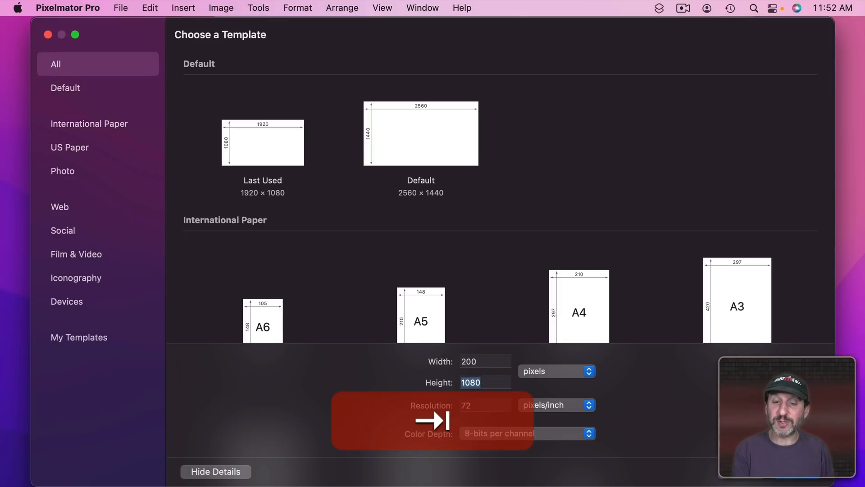
text(50)
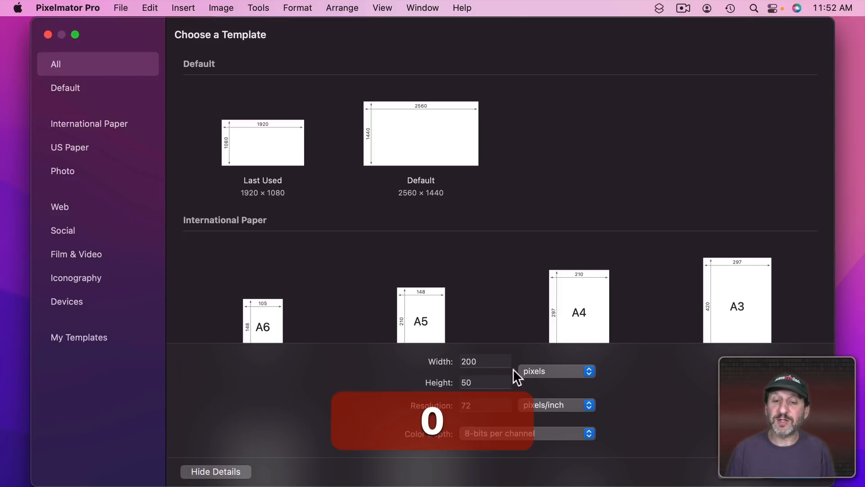
key(Return)
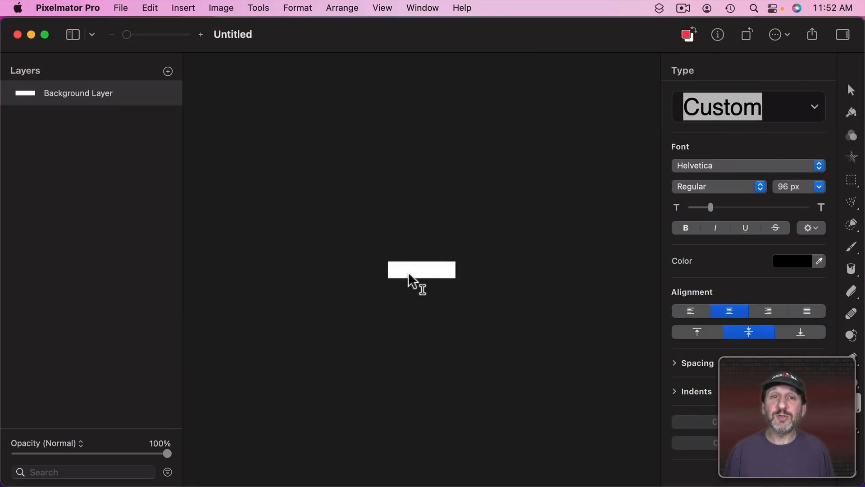
- Add the text "Mine!" in 48 px Helvetica and shift it toward the right side of the canvas
click(443, 283)
drag(402, 277, 430, 276)
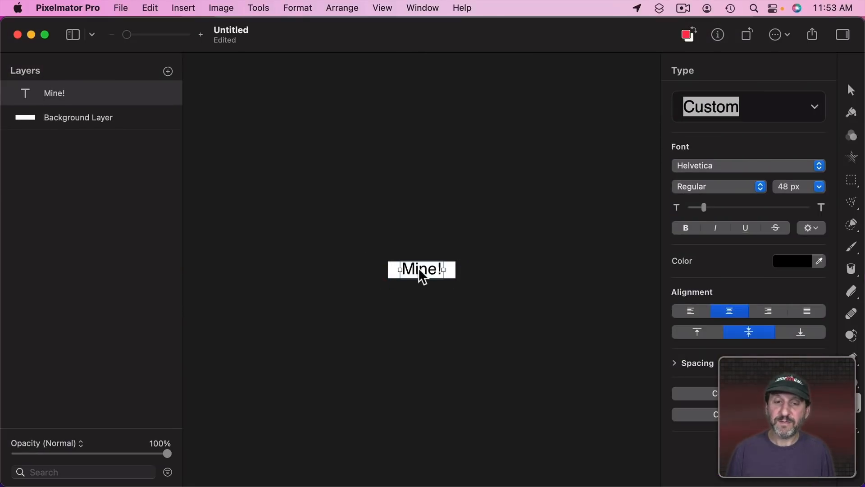
drag(419, 267, 424, 268)
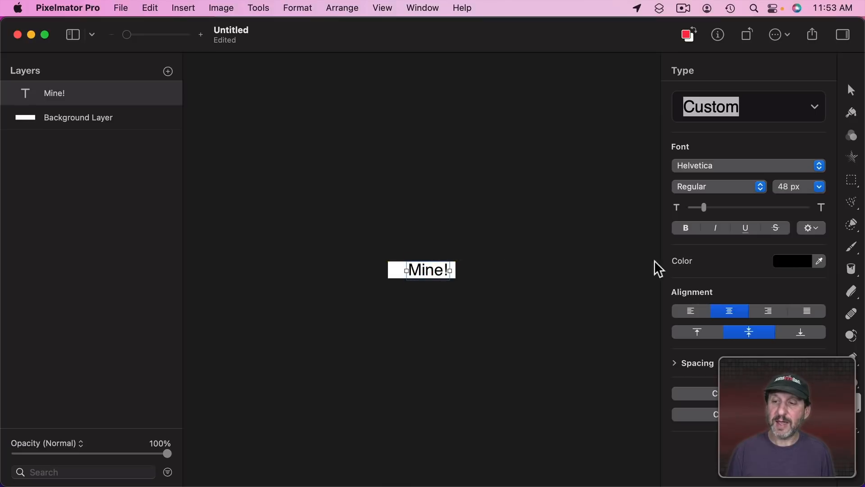
- Add a red star shape and place it on the canvas to the left of the text
click(851, 381)
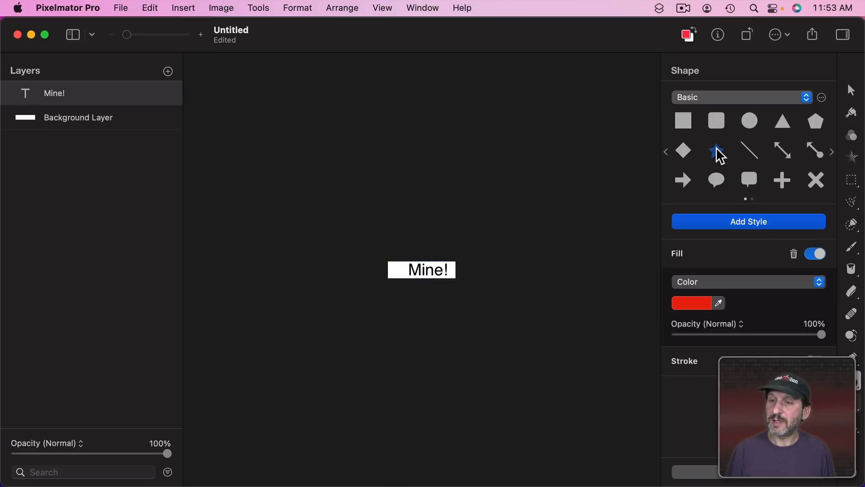
click(717, 151)
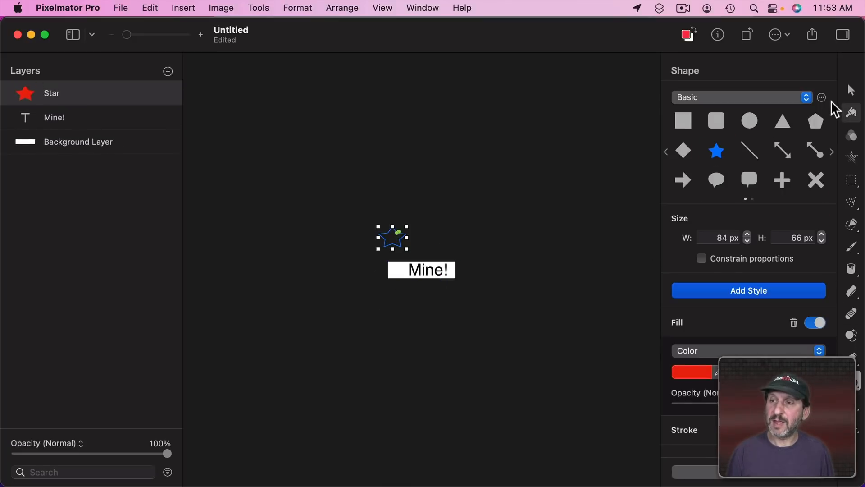
click(851, 90)
drag(394, 243, 398, 270)
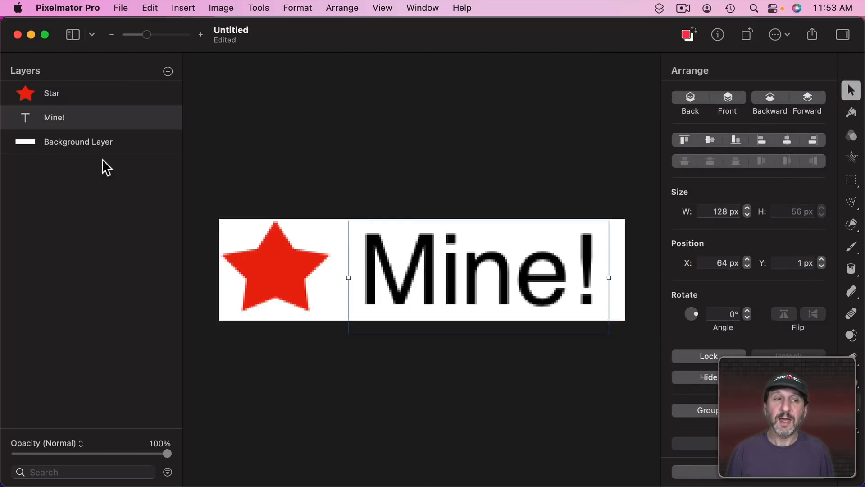
- Delete the background layer and export the watermark to the Desktop as a PNG file with the sRGB profile
click(68, 145)
key(BackSpace)
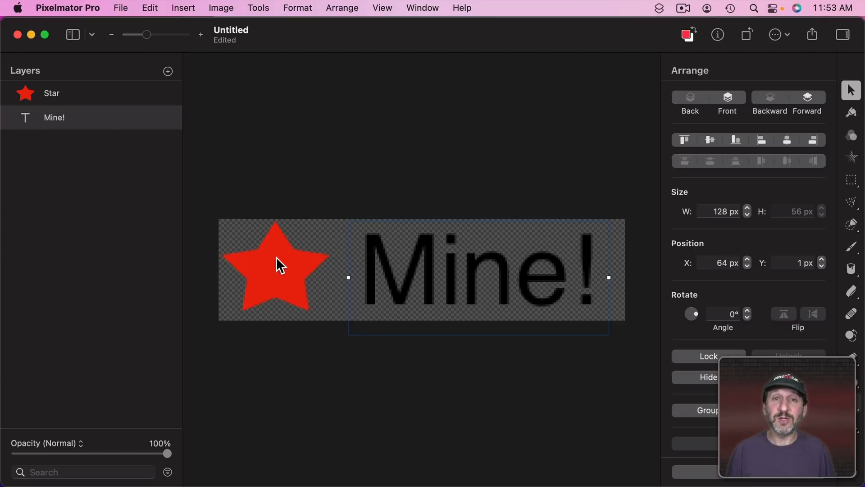
click(122, 8)
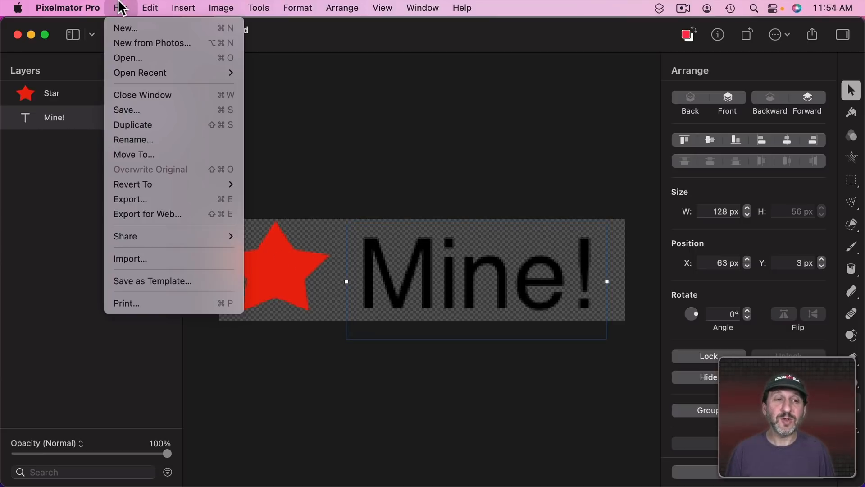
click(154, 198)
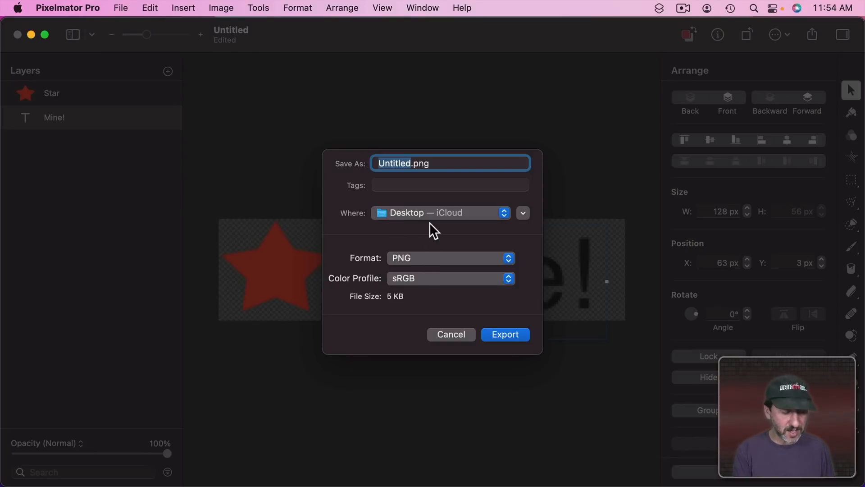
text(water)
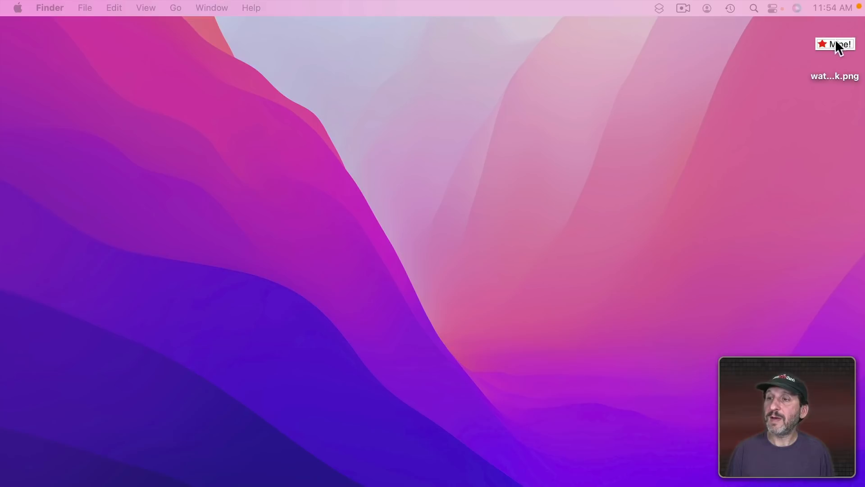
- In Finder, preview the exported watermark PNG on the Desktop to check its transparency
click(834, 42)
key(space)
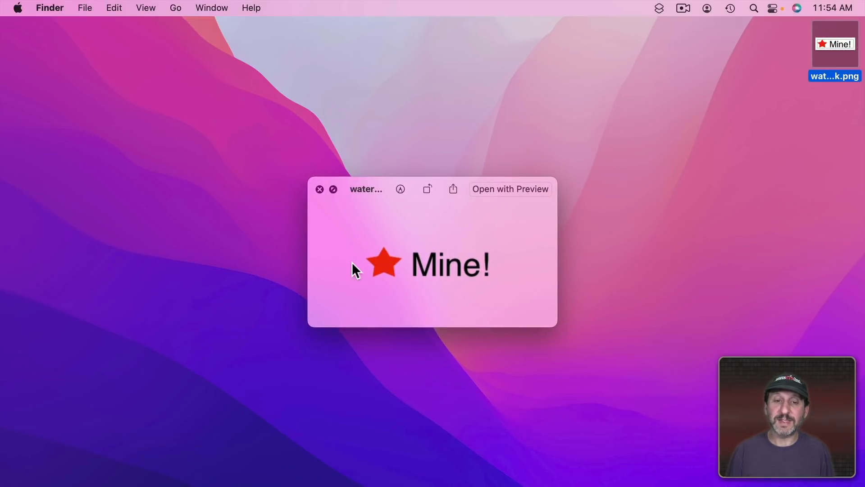
click(795, 69)
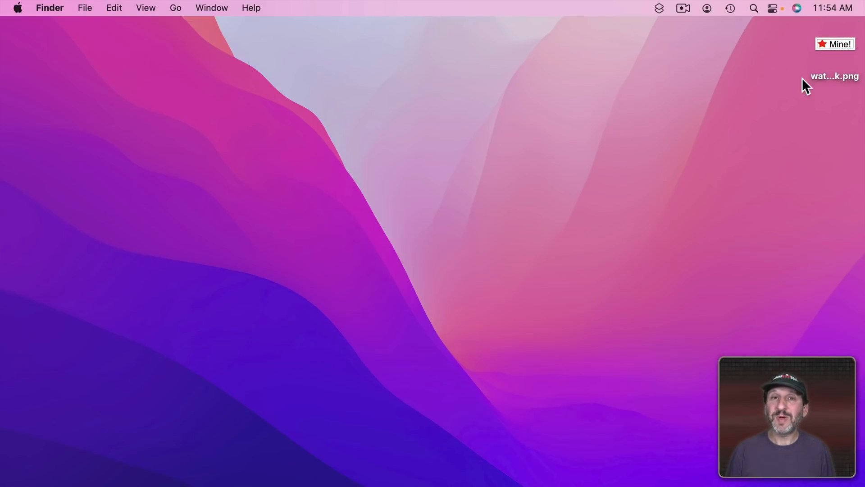
- Move the watermark PNG from the Desktop into the Misc folder inside Documents
key(super+n)
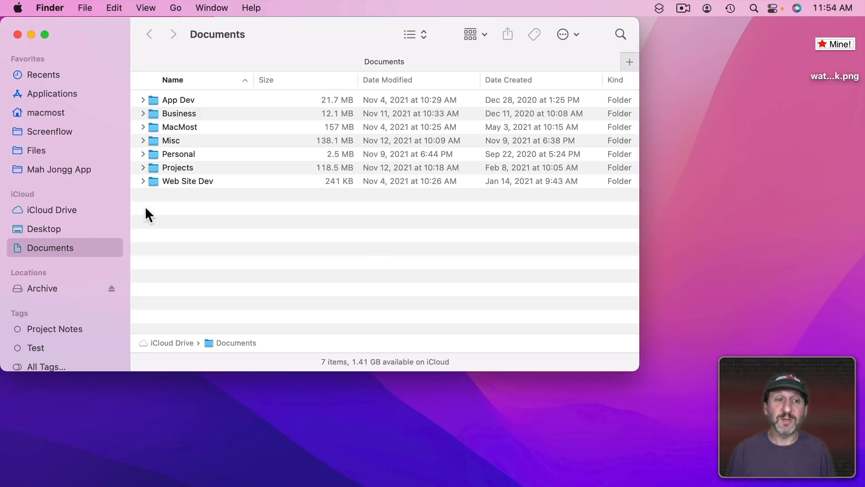
double_click(169, 139)
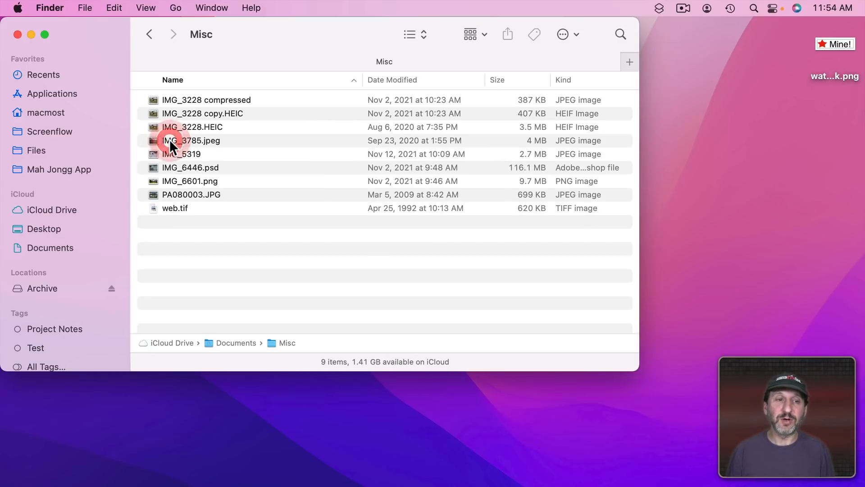
drag(834, 45, 212, 256)
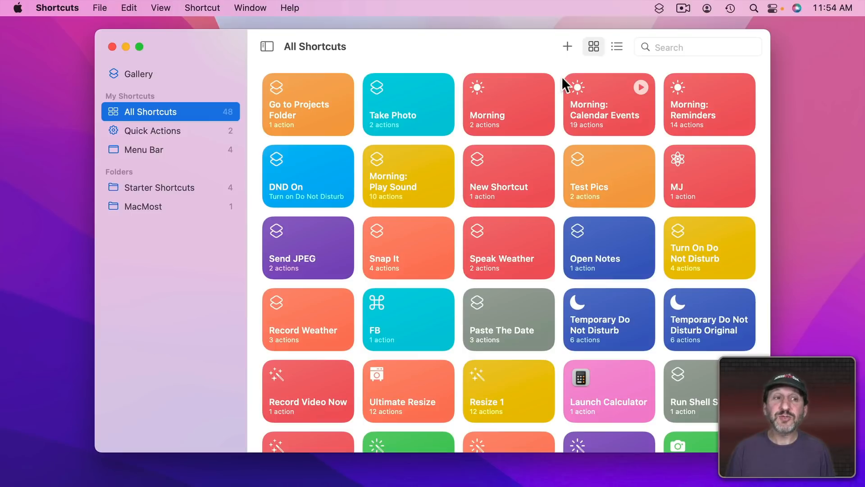
- In Shortcuts, create a new shortcut named "Add Watermark"
click(568, 46)
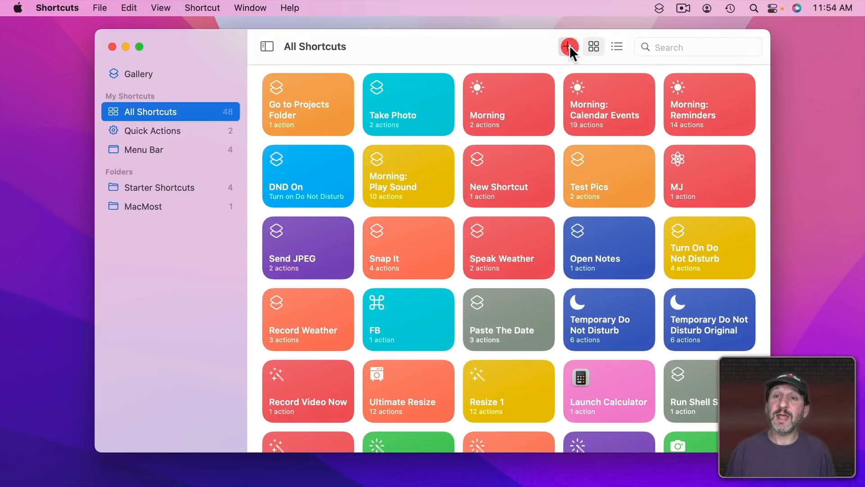
click(148, 33)
text(Add Watermark)
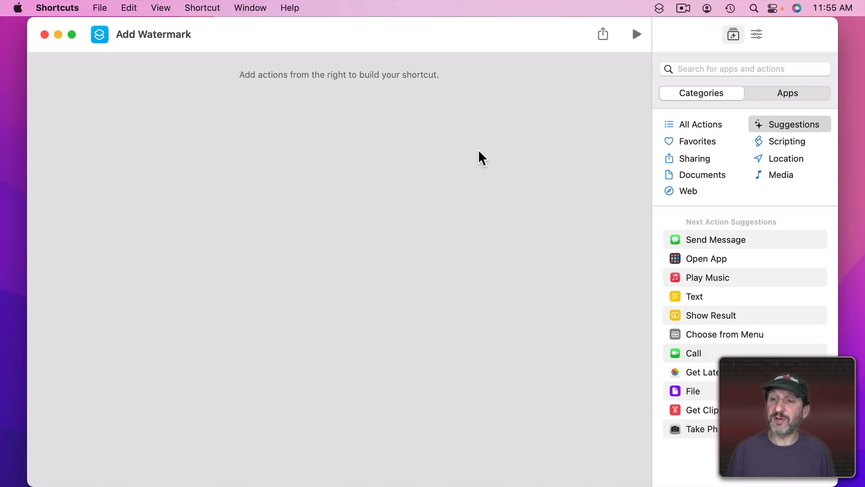
- Set the shortcut up as a Quick Action available in Finder and the Services Menu
click(757, 36)
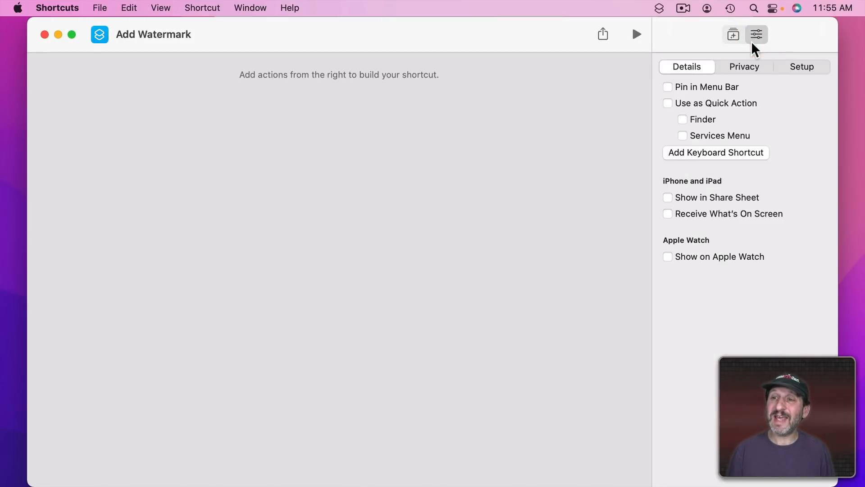
click(668, 104)
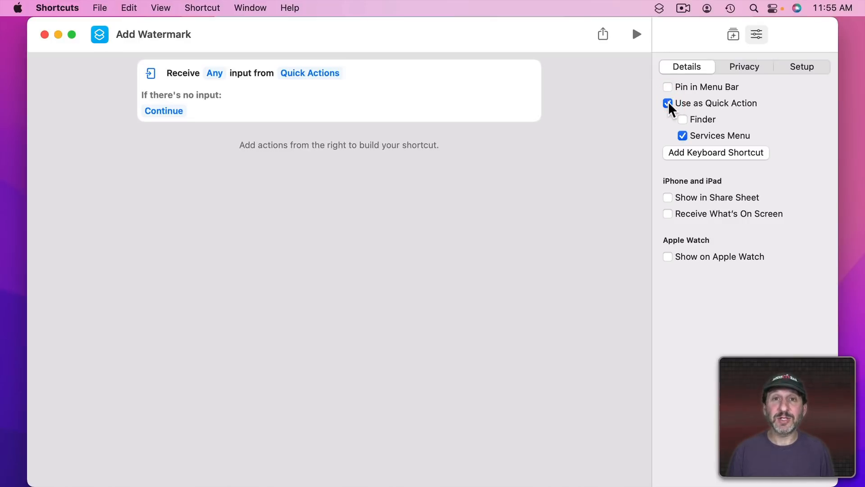
click(683, 119)
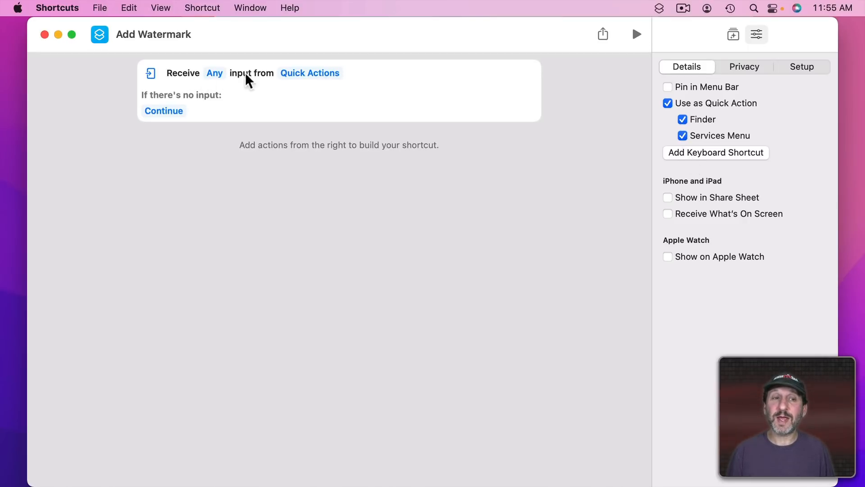
- Restrict the content types the shortcut receives to Images only
click(215, 74)
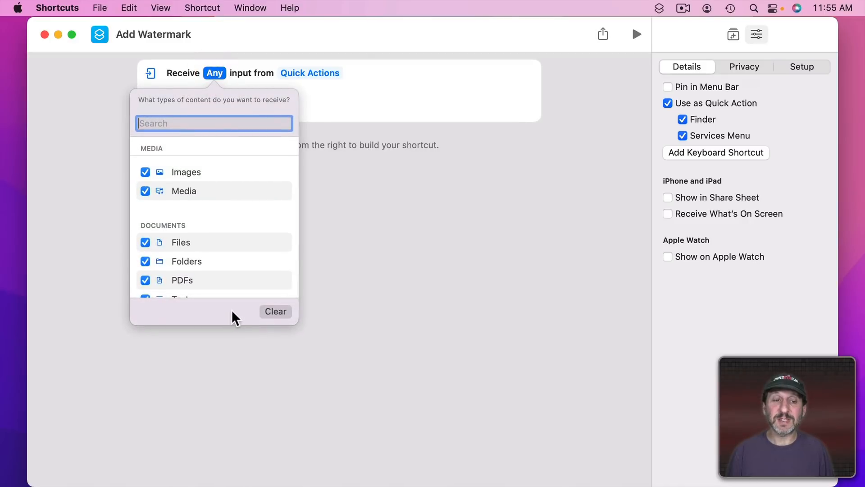
click(275, 310)
click(212, 74)
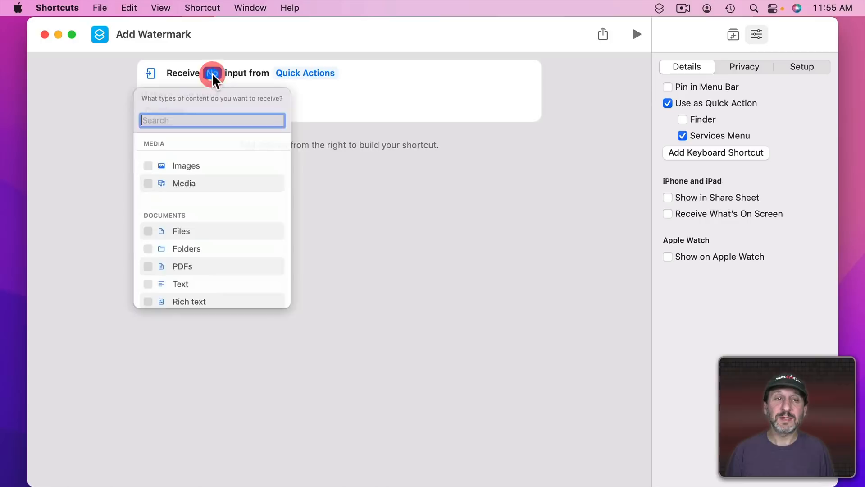
click(143, 173)
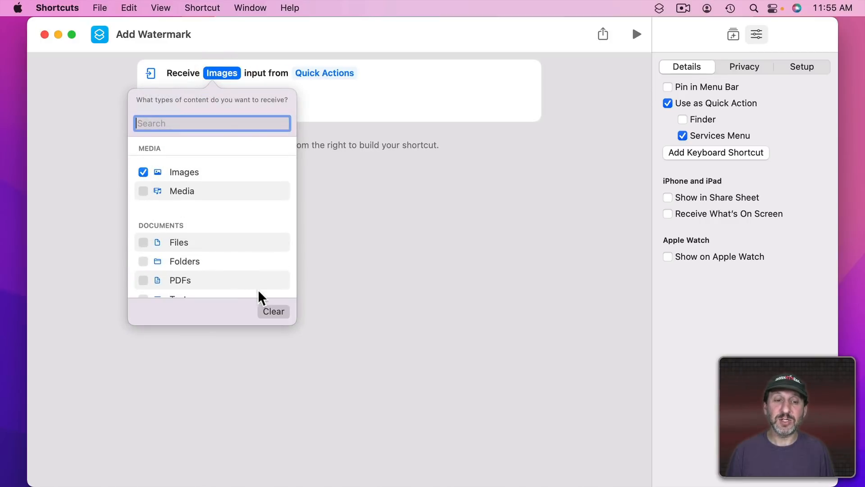
click(338, 262)
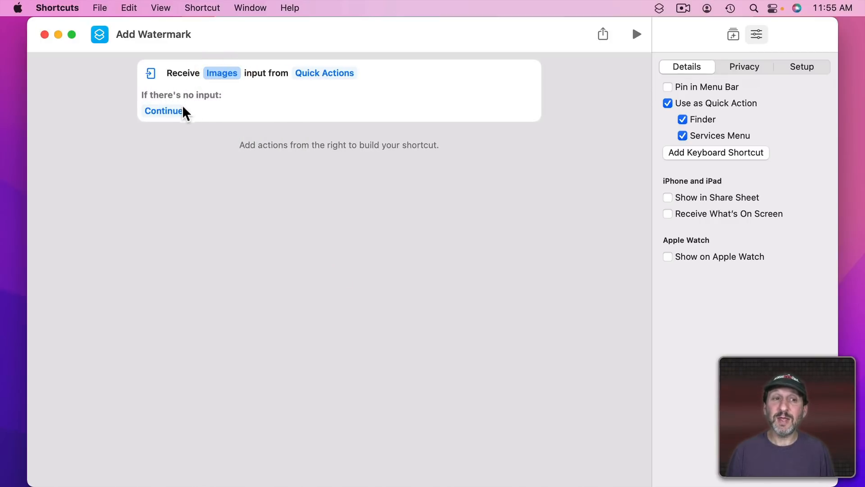
- Make the shortcut ask for Files when there is no input
click(164, 111)
click(165, 82)
click(202, 112)
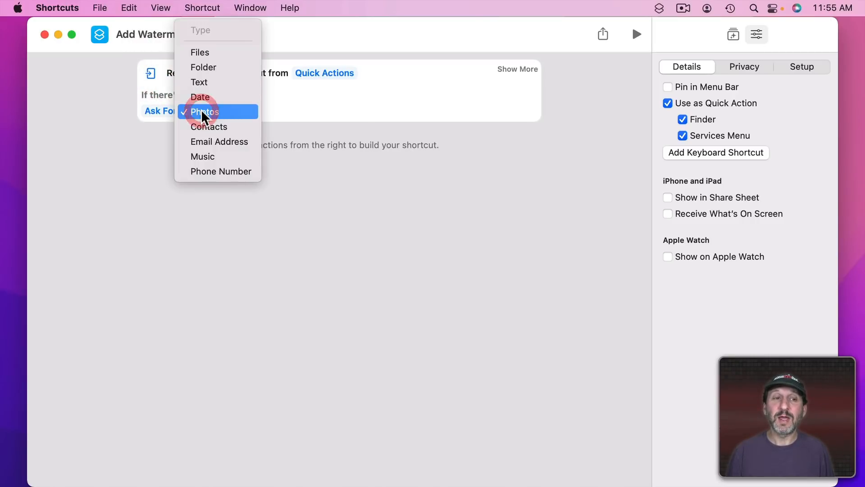
click(201, 53)
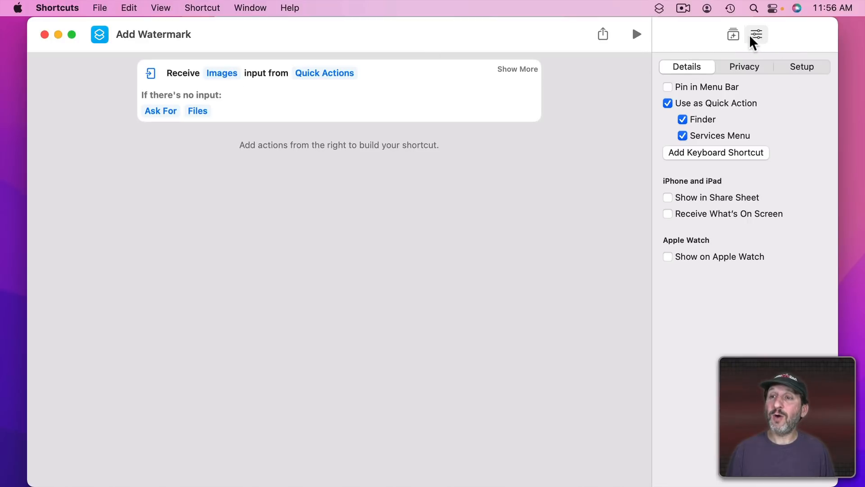
- Search the actions for "overlay" and add the Media category's Overlay Image action to the shortcut
click(734, 36)
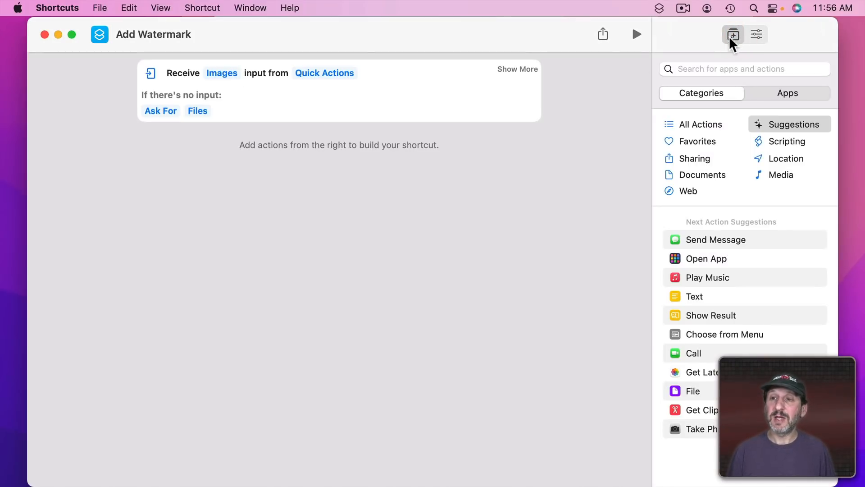
click(707, 67)
text(overlay)
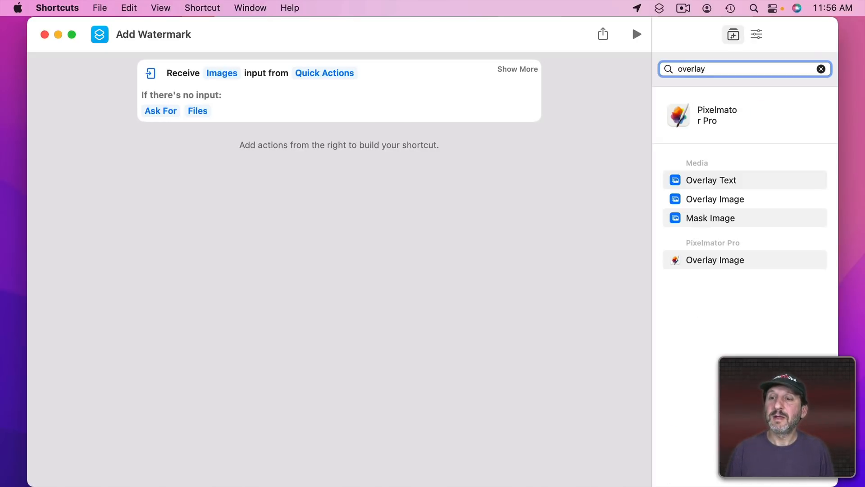
double_click(696, 202)
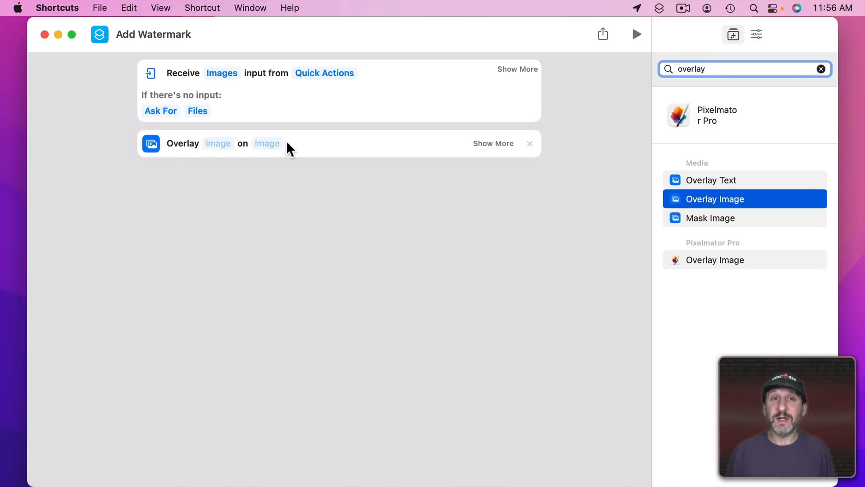
- Set Shortcut Input as the base image that the Overlay Image action places the overlay on
click(266, 143)
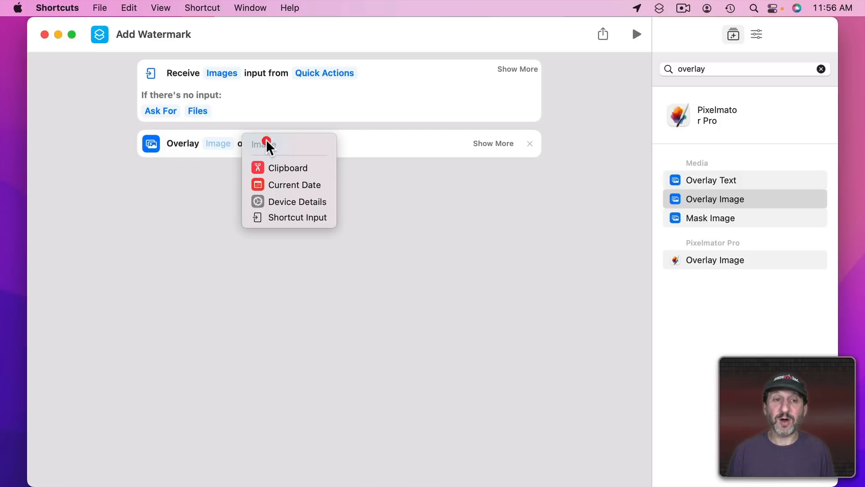
click(292, 217)
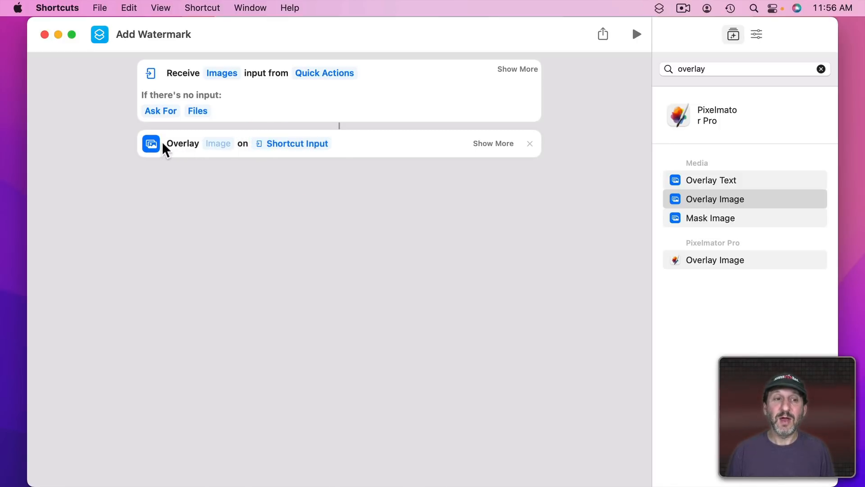
click(219, 144)
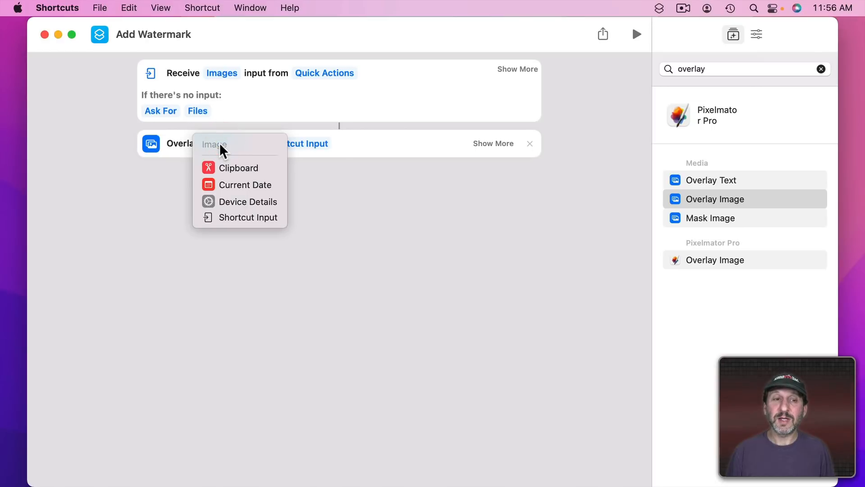
key(Escape)
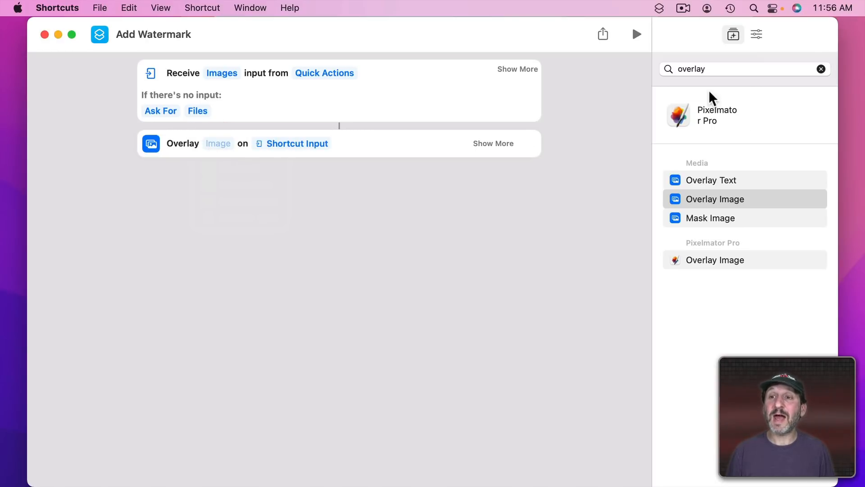
- Search the actions for "file" and add the Documents category's File action before the Overlay Image action
click(685, 69)
text(file)
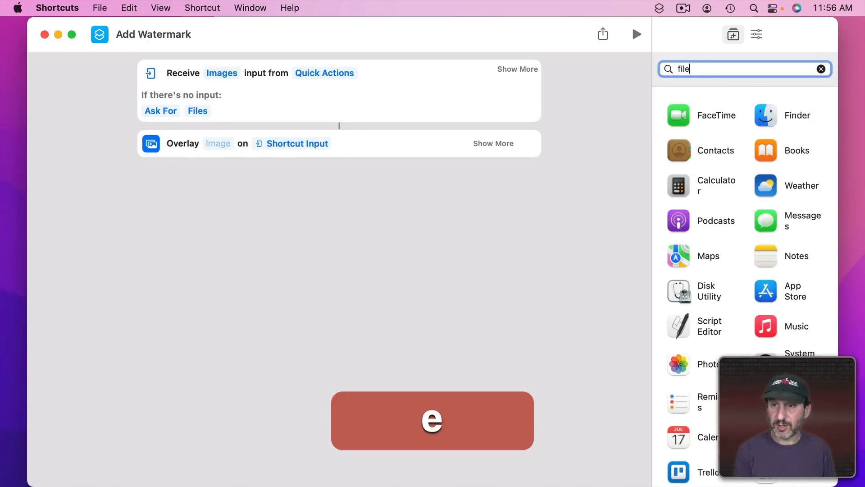
drag(694, 256, 183, 152)
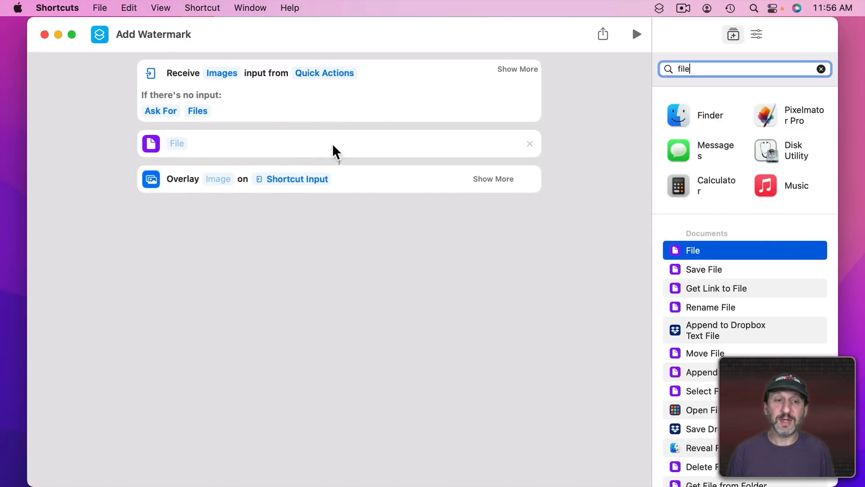
- Choose watermark.png from the Misc folder in iCloud Documents as the file for the File action
click(177, 144)
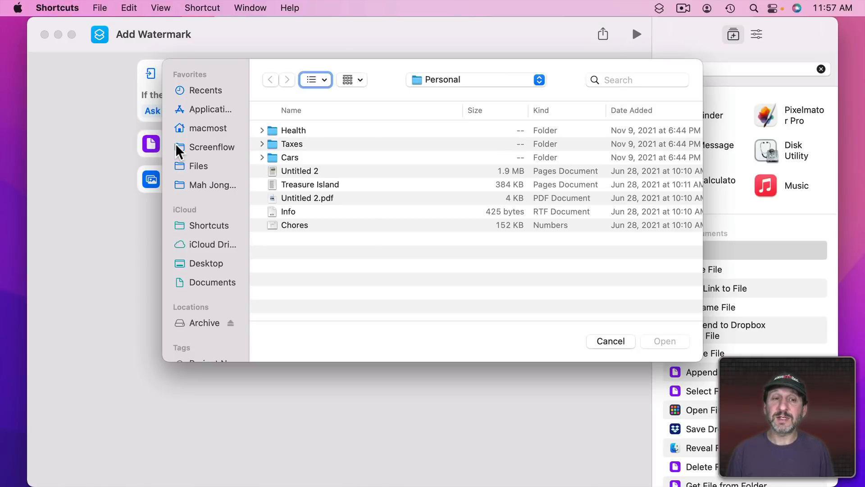
click(471, 80)
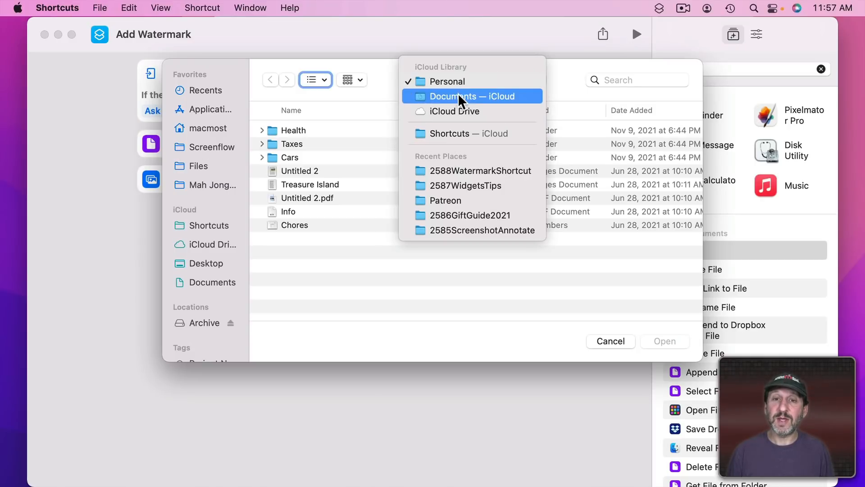
click(459, 94)
double_click(290, 171)
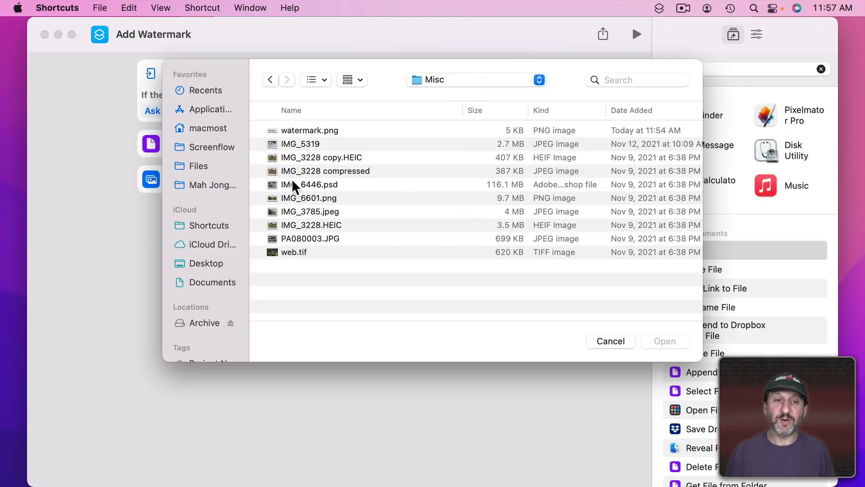
click(306, 131)
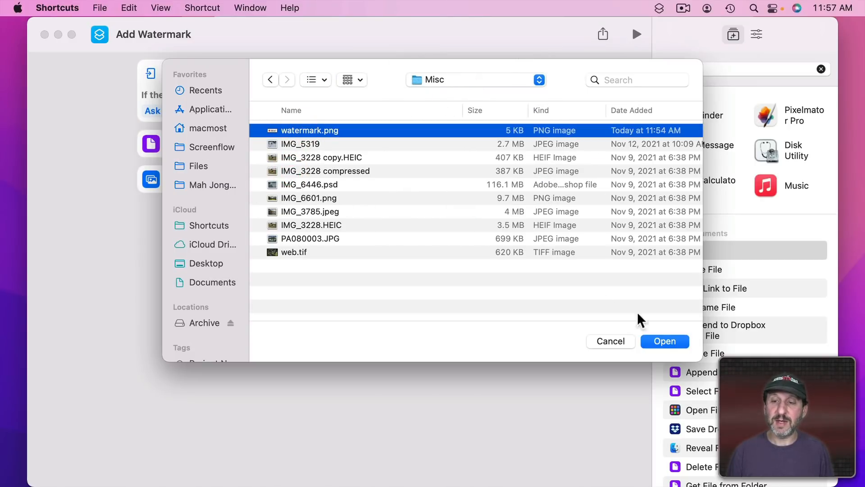
click(664, 341)
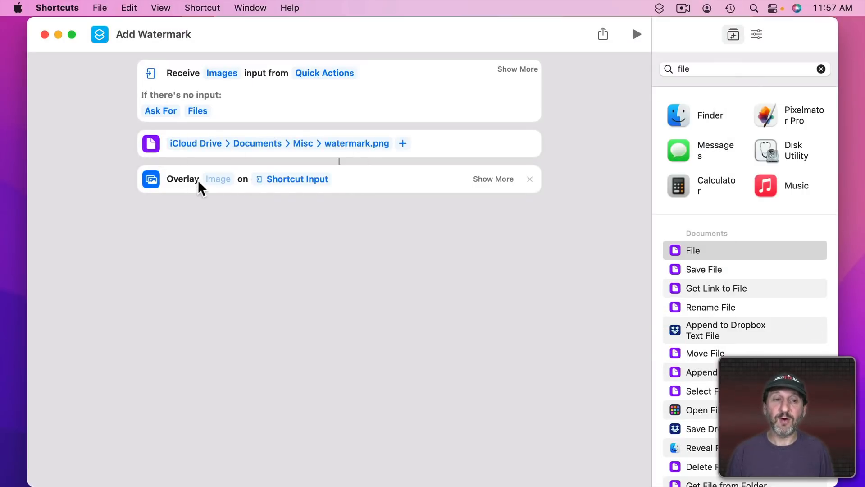
- Set the File action's output as the image to overlay, and reveal the Overlay Image action's additional options
click(218, 180)
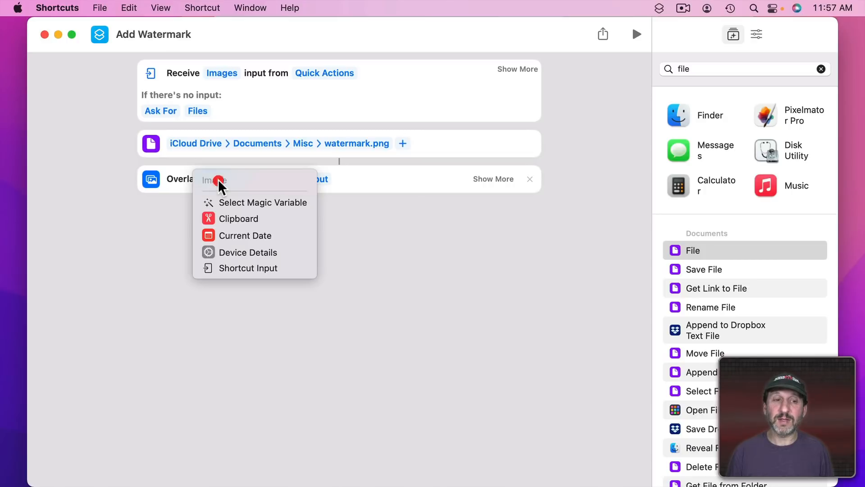
click(236, 202)
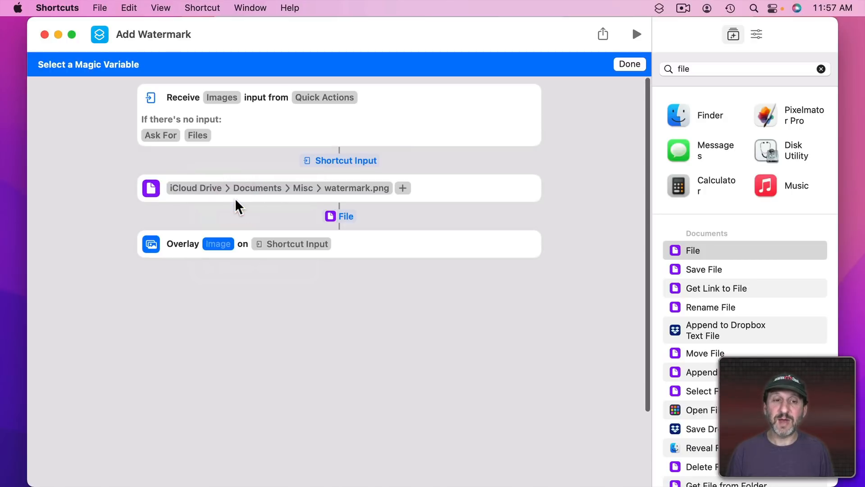
click(346, 217)
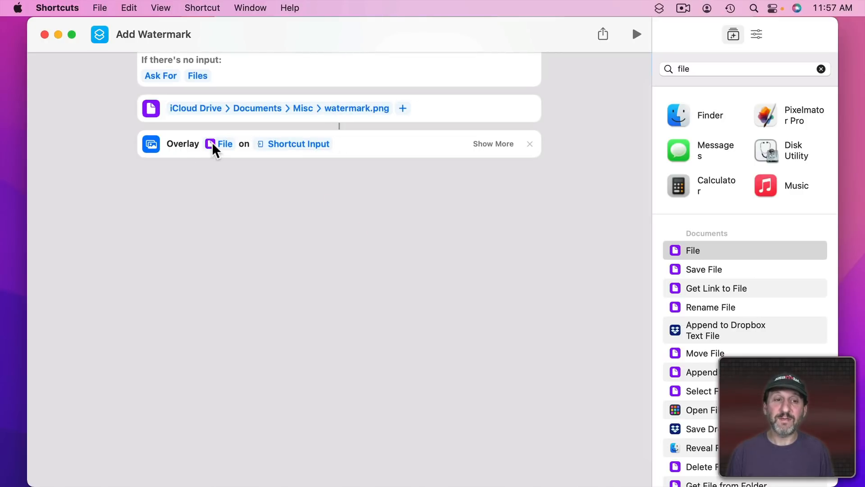
click(494, 143)
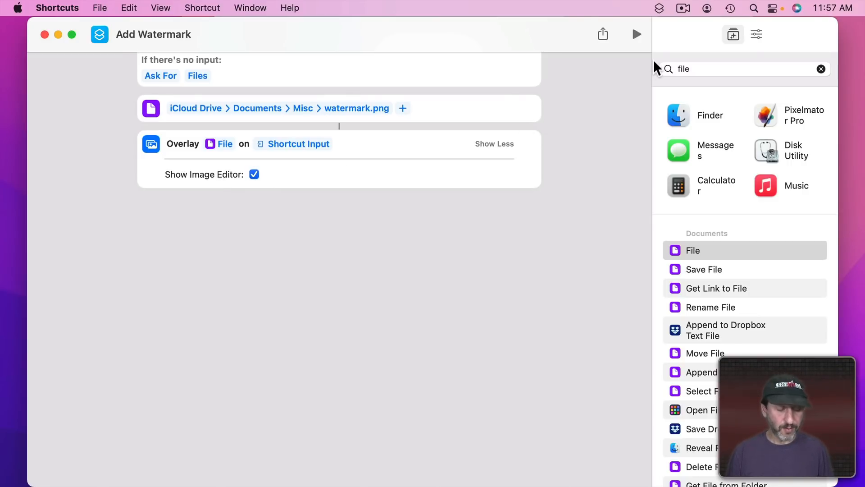
- Hide Shortcuts and run the Add Watermark quick action on rainbow.jpg on the desktop
key(cmd+h)
click(653, 73)
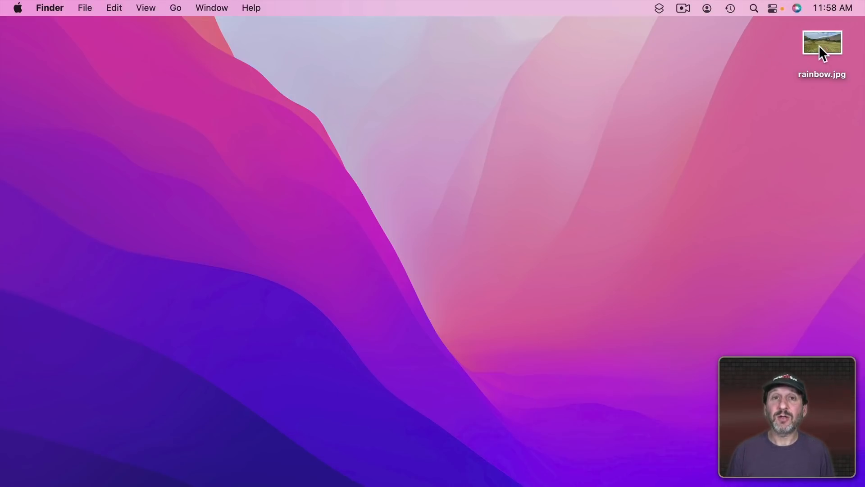
ctrl+click(819, 46)
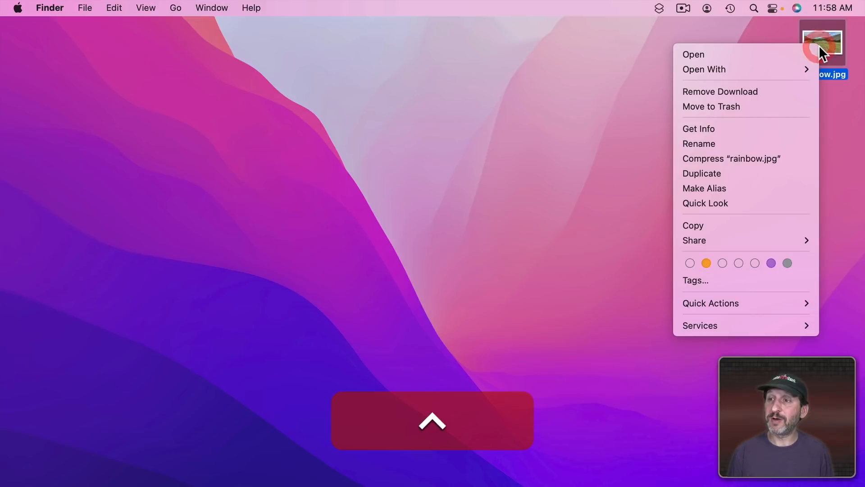
mouse_move(733, 303)
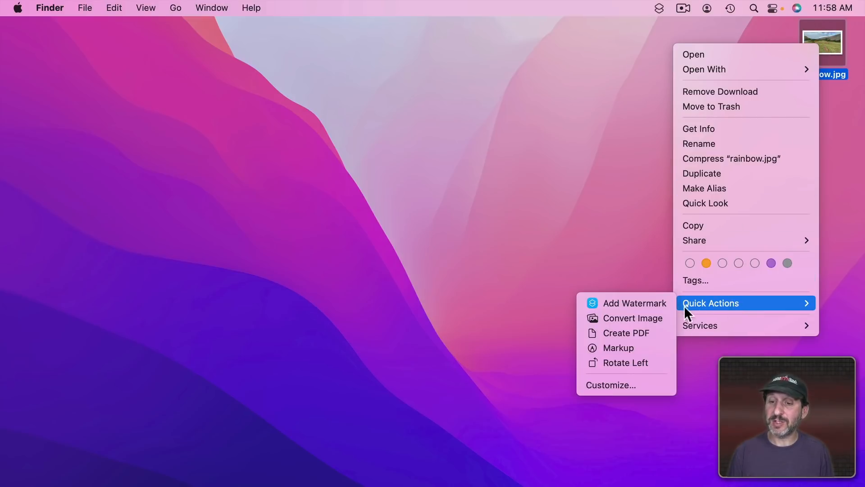
click(642, 304)
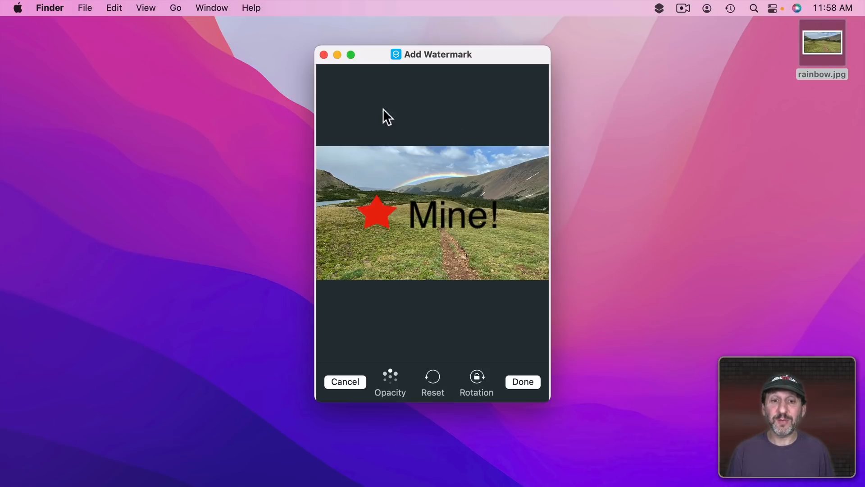
- Shrink the watermark and move it into the lower-right corner of the rainbow photo
mouse_move(378, 219)
mouse_down()
mouse_move(396, 213)
mouse_move(380, 220)
mouse_move(391, 225)
mouse_move(368, 211)
mouse_up()
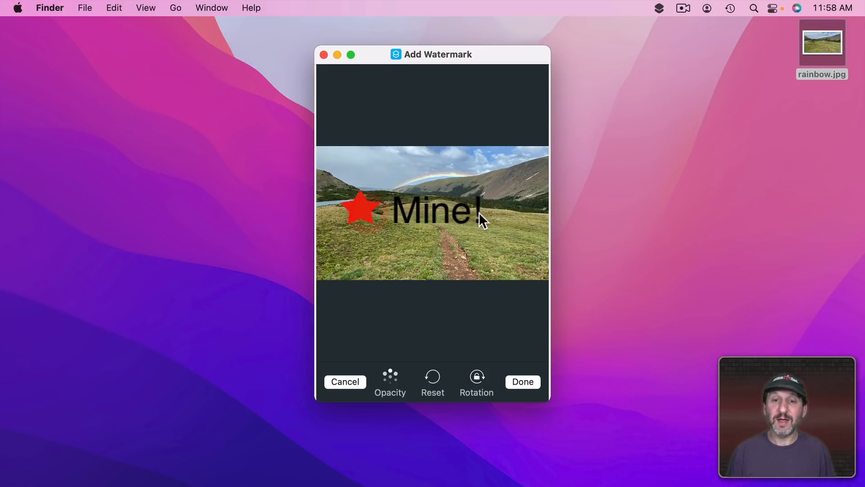
drag(429, 214, 499, 267)
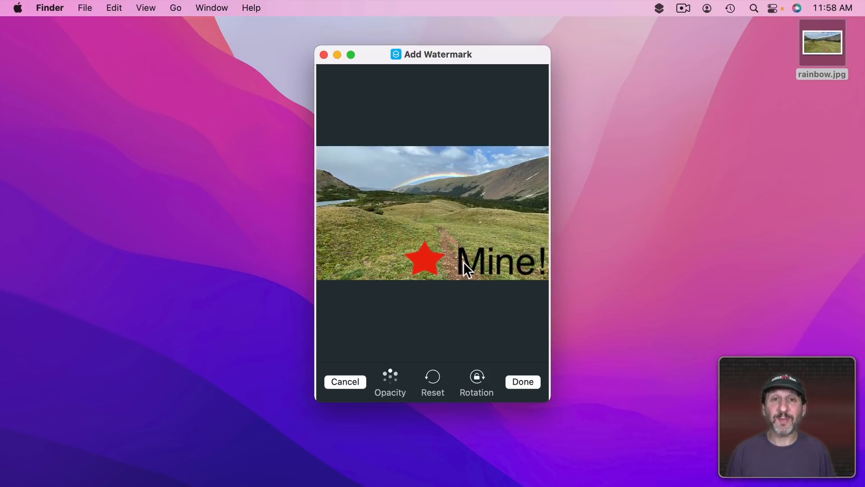
scroll(463, 261, down, 5)
scroll(465, 264, down, 2)
drag(409, 270, 527, 267)
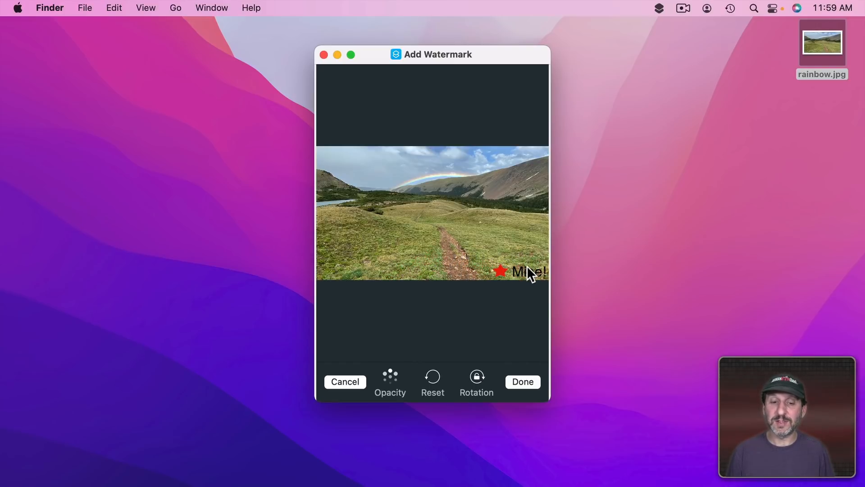
- Set the watermark's opacity to 100% and finish editing the overlay
click(388, 375)
drag(508, 332, 527, 338)
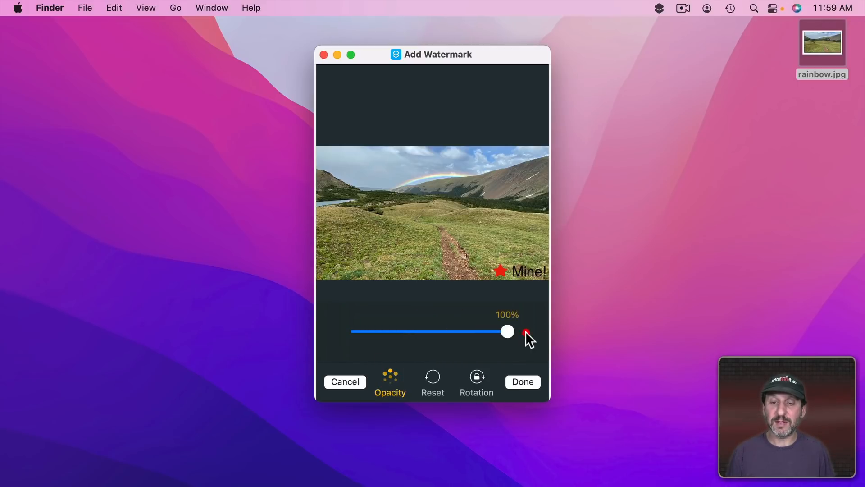
click(521, 381)
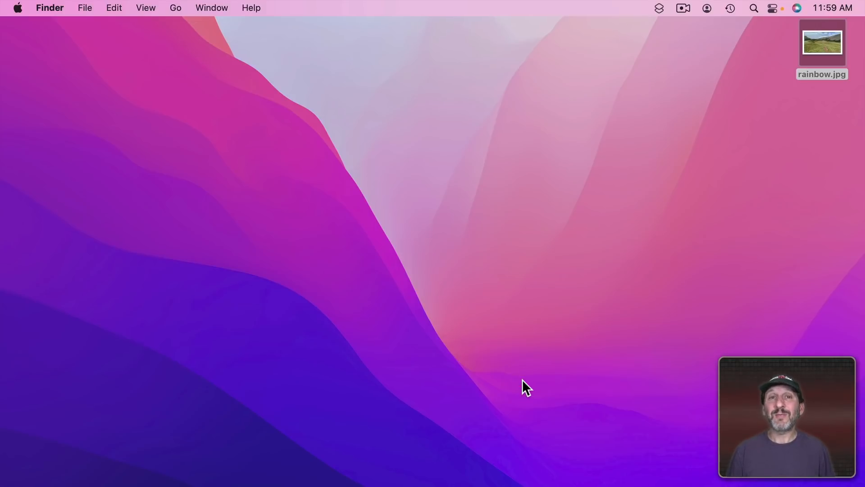
- Preview rainbow.jpg with Quick Look to check whether the file carries the watermark, and return to the shortcut
click(785, 70)
click(826, 37)
key(space)
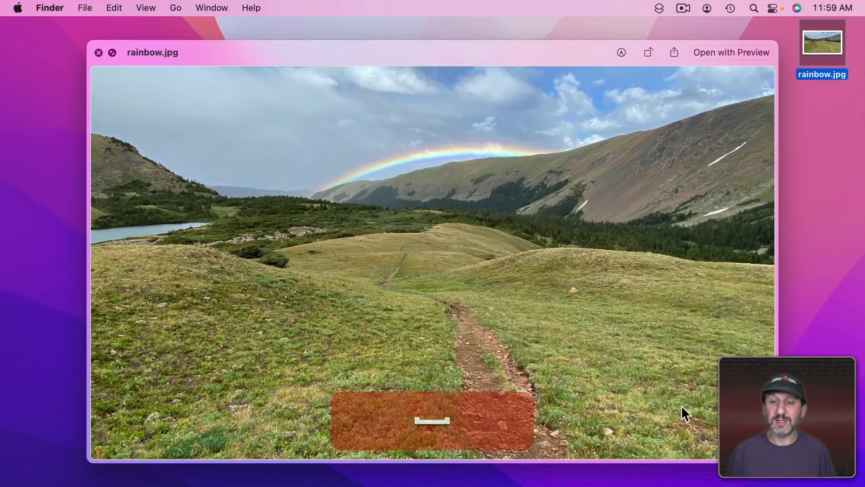
key(space)
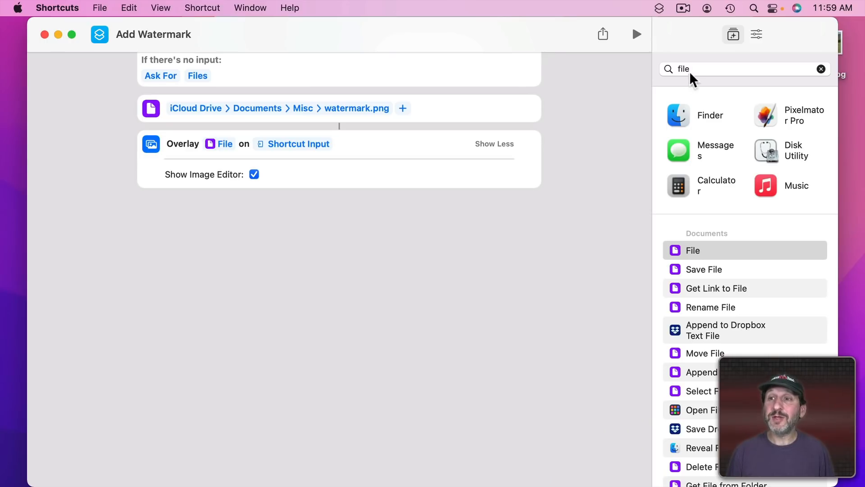
- Search the actions for "quick" and add the Quick Look action to show the overlaid image
double_click(709, 69)
text(q)
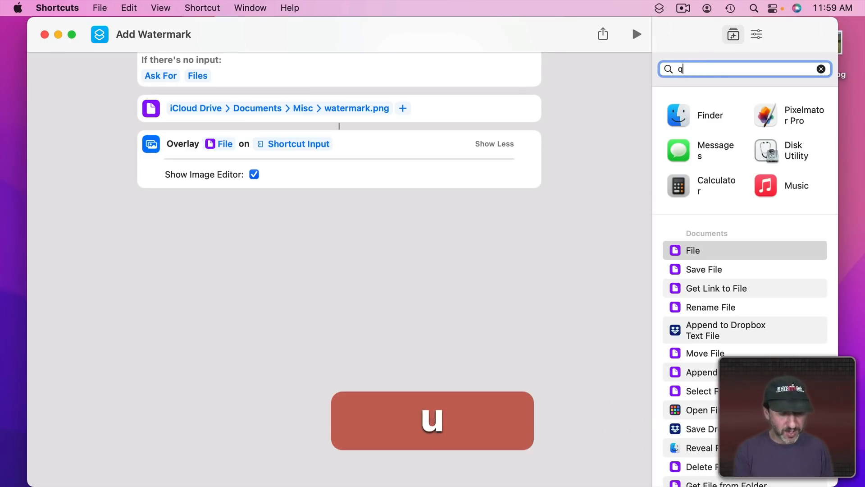
text(uick)
click(699, 180)
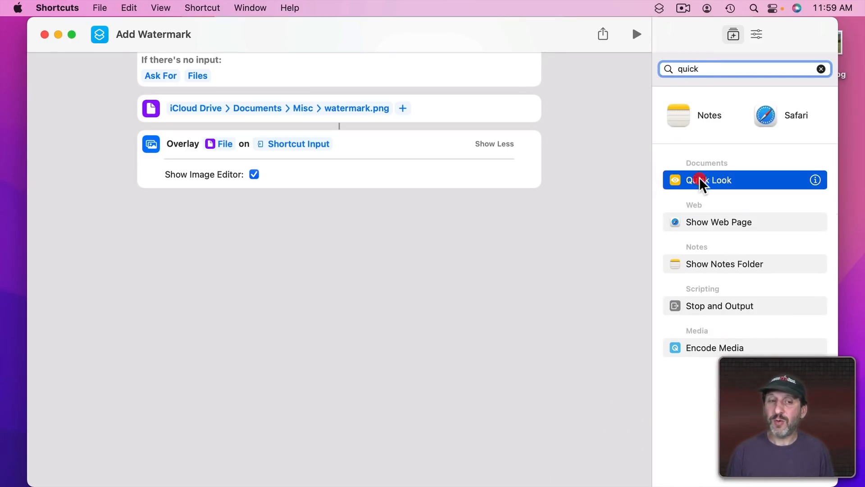
double_click(700, 180)
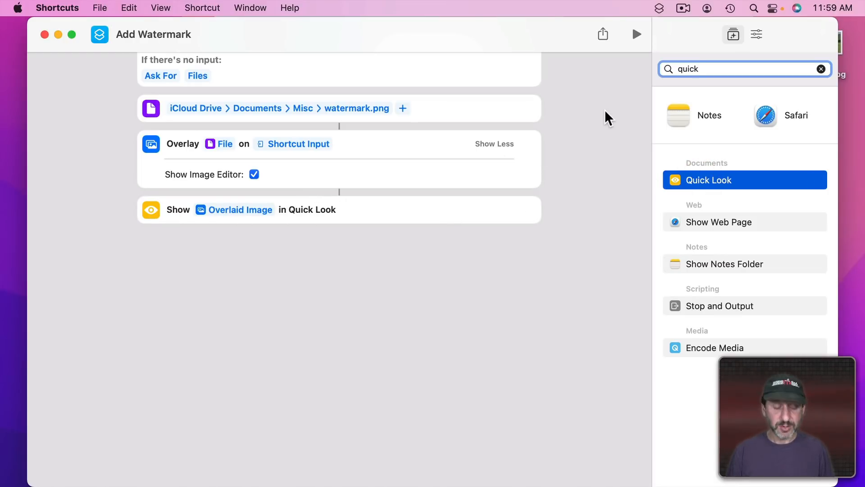
- Hide Shortcuts and run the extended Add Watermark quick action on rainbow.jpg again
key(super+h)
right_click(820, 42)
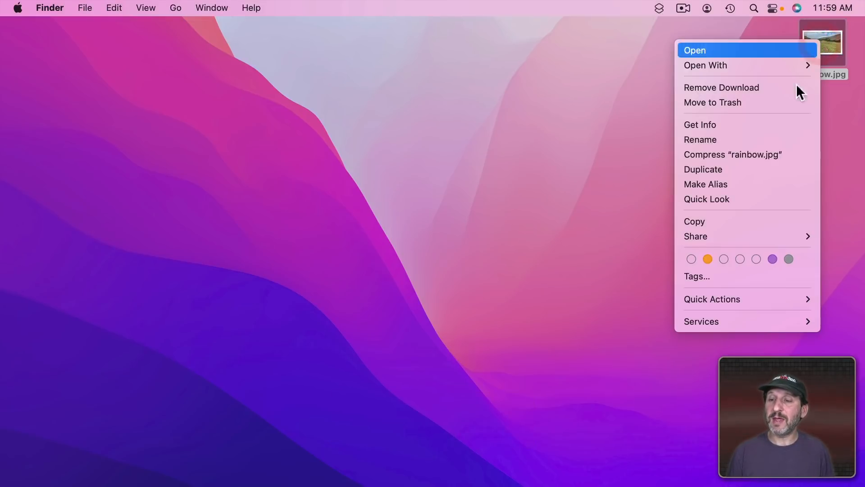
mouse_move(716, 293)
click(656, 303)
- Place a reduced watermark in the photo's lower-right corner and finish the overlay to view it in Quick Look
drag(442, 220, 517, 271)
scroll(472, 258, down, 2)
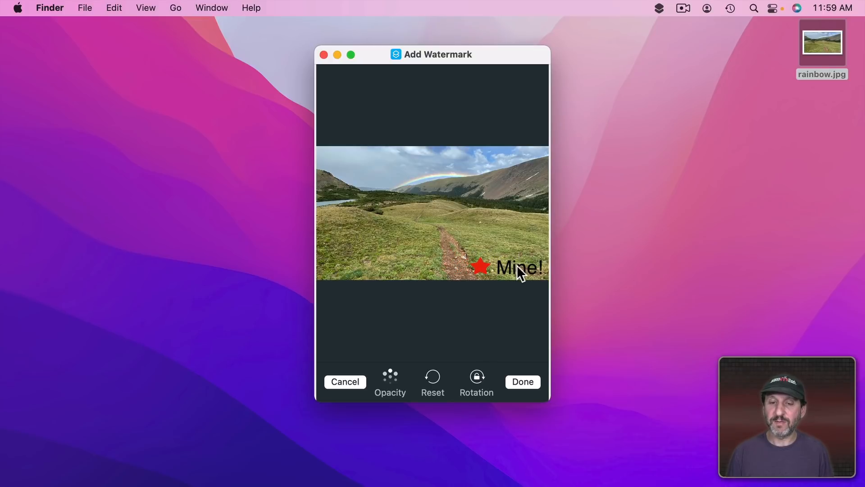
click(524, 382)
key(space)
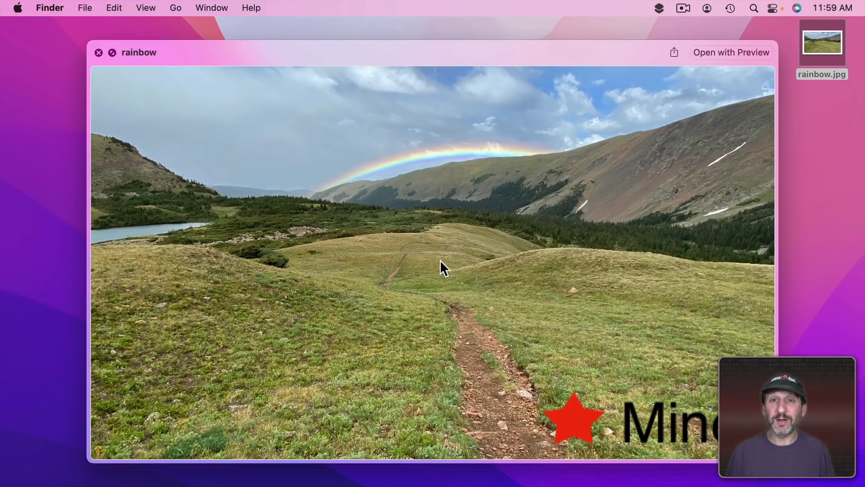
- Examine the watermarked image's sharing options in Quick Look, and open the image in Preview
click(674, 51)
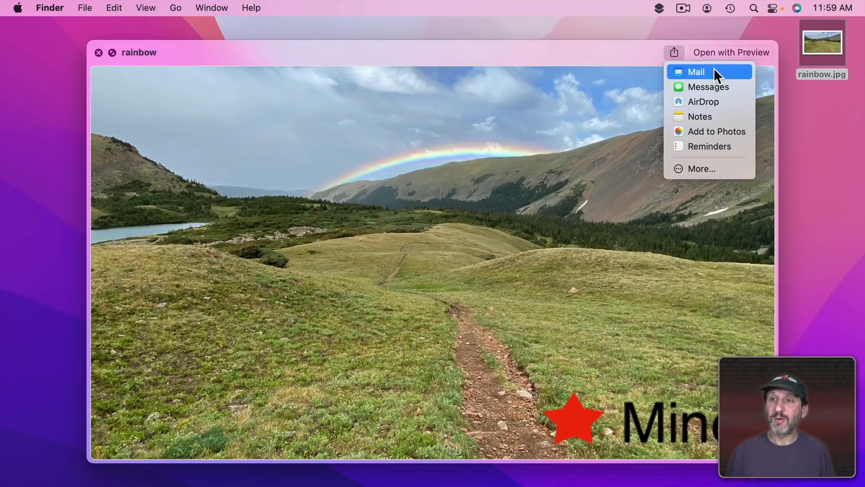
click(726, 52)
click(736, 50)
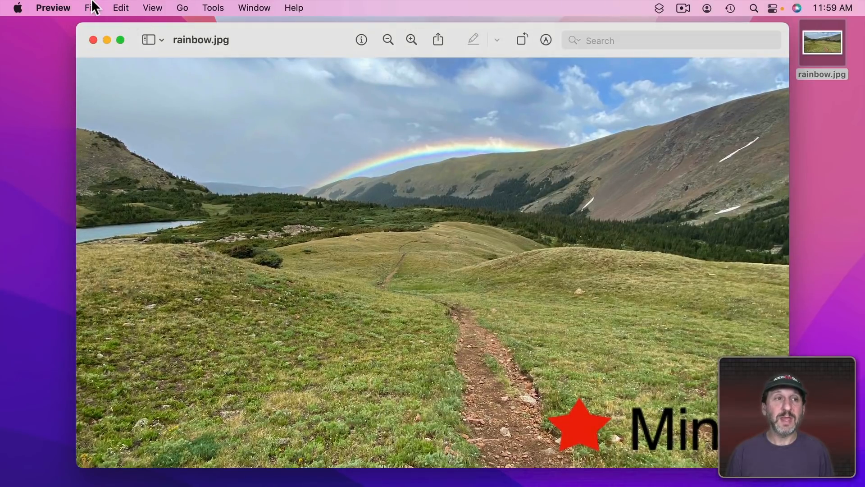
click(92, 6)
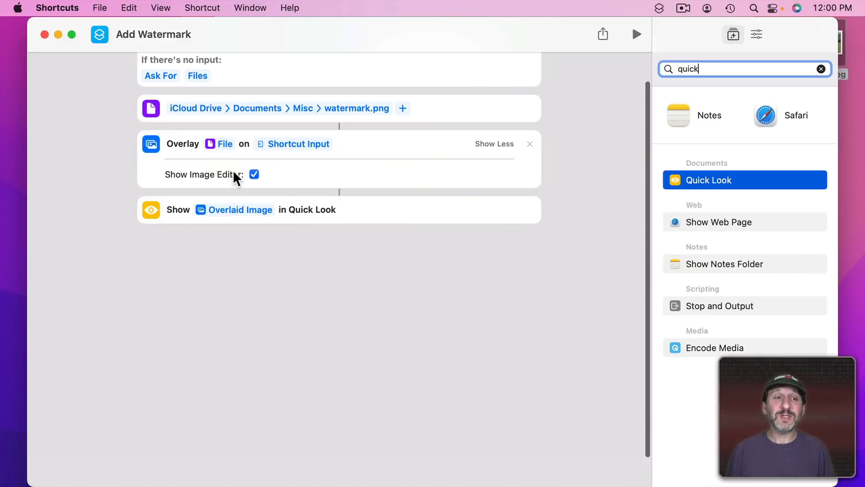
- Turn off Show Image Editor for the Overlay Image action, set Position to Bottom Right, and open the Opacity value for editing
click(254, 175)
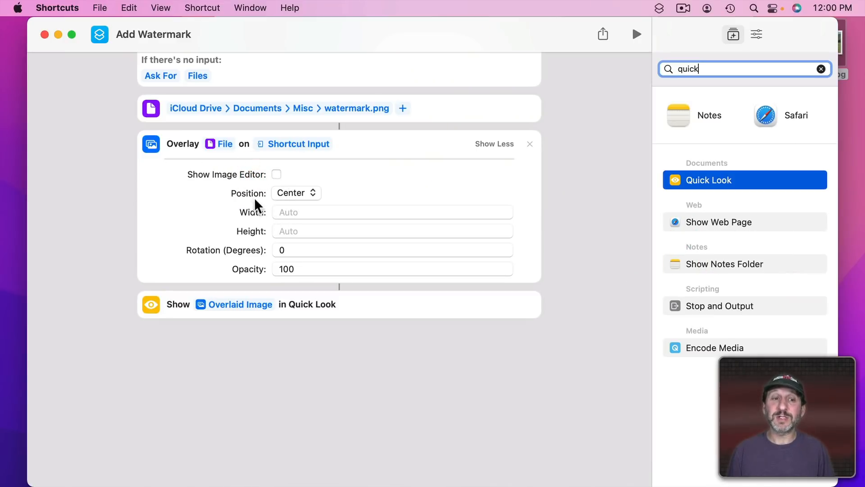
click(294, 195)
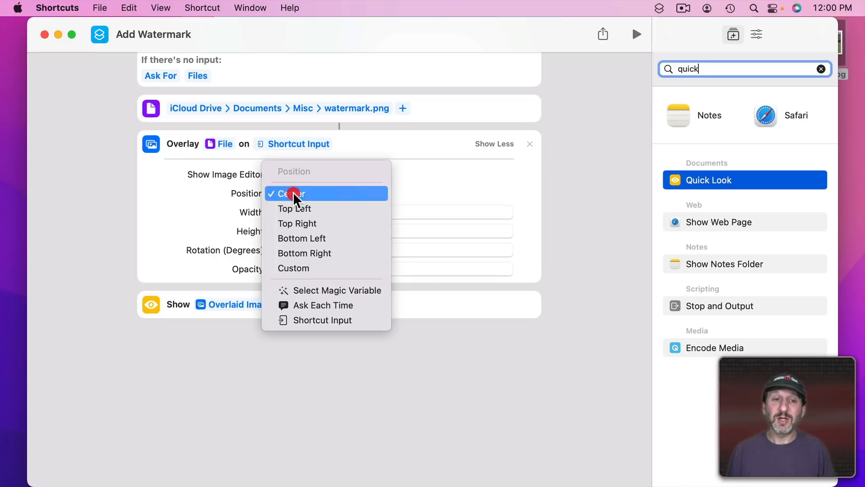
click(308, 254)
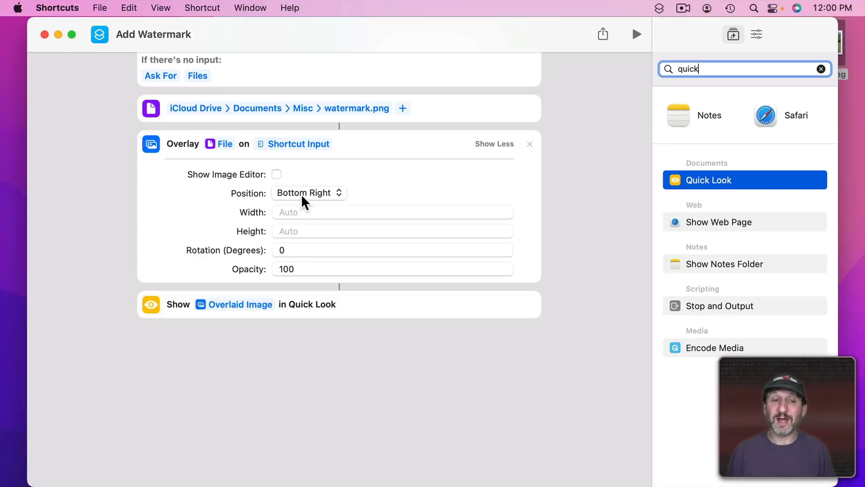
double_click(286, 269)
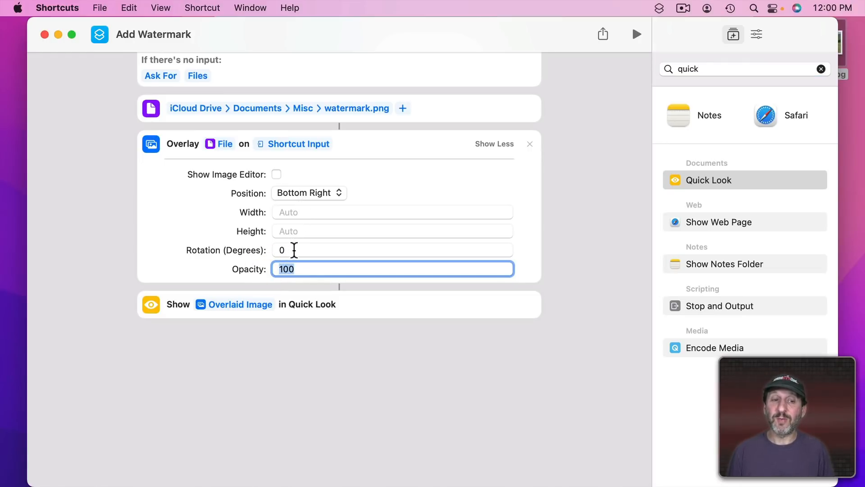
- Open the overlay's Width value for editing, hide Shortcuts, and run the Add Watermark quick action on rainbow.jpg
click(288, 213)
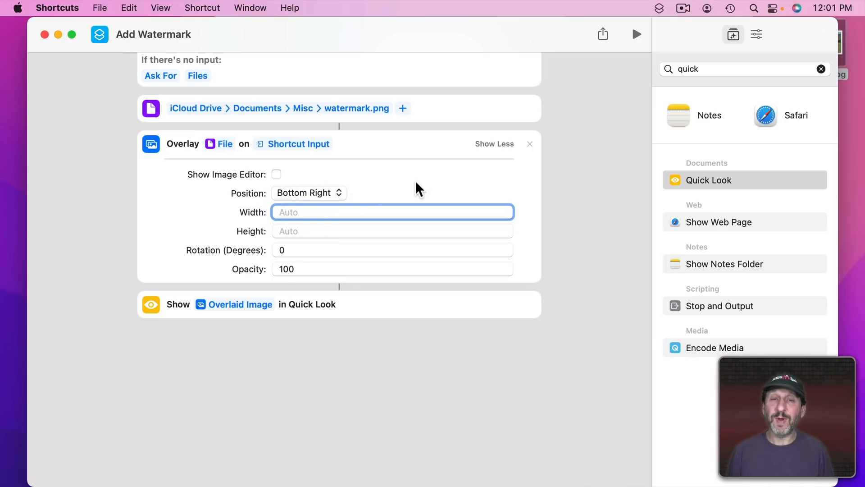
key(super+h)
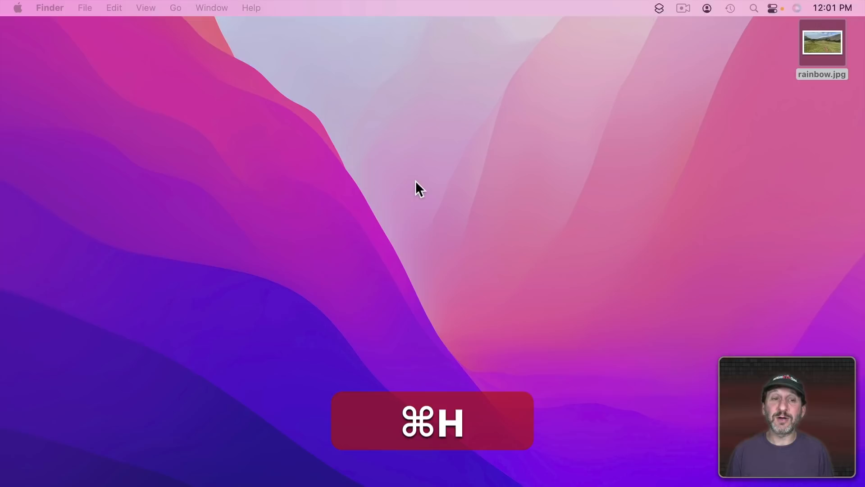
right_click(820, 40)
mouse_move(706, 301)
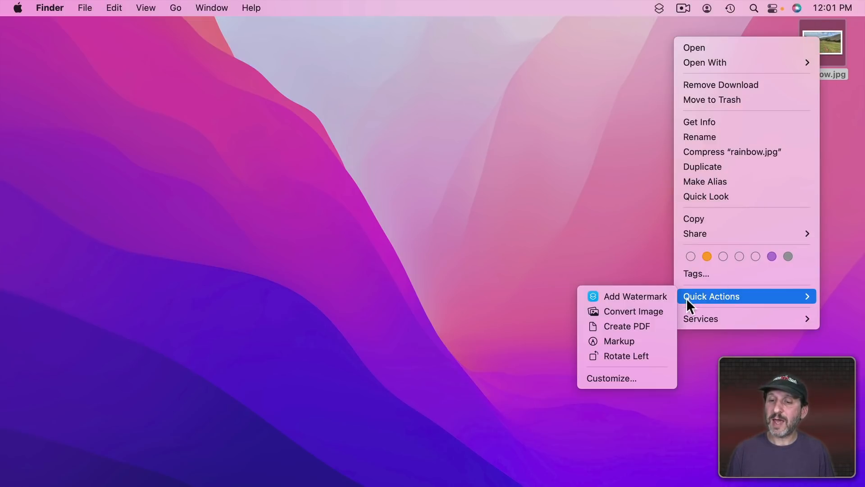
click(649, 297)
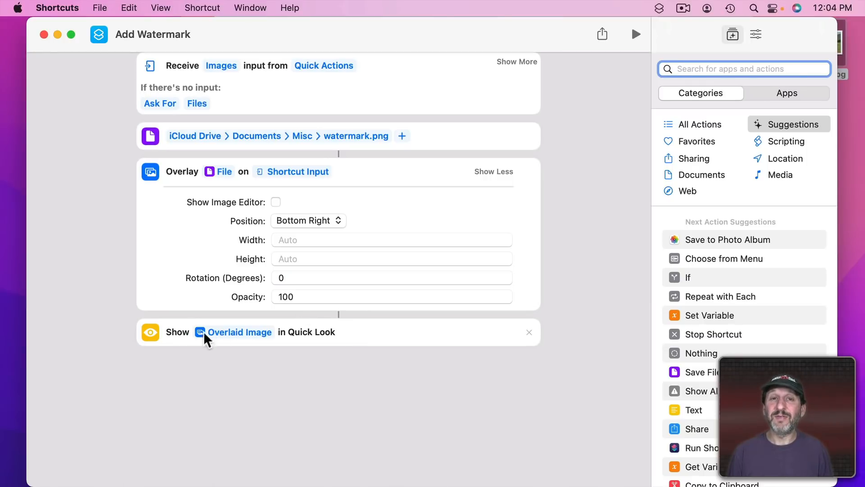
- Replace the Quick Look action with a Save File action for the overlaid image and expand its options
click(529, 333)
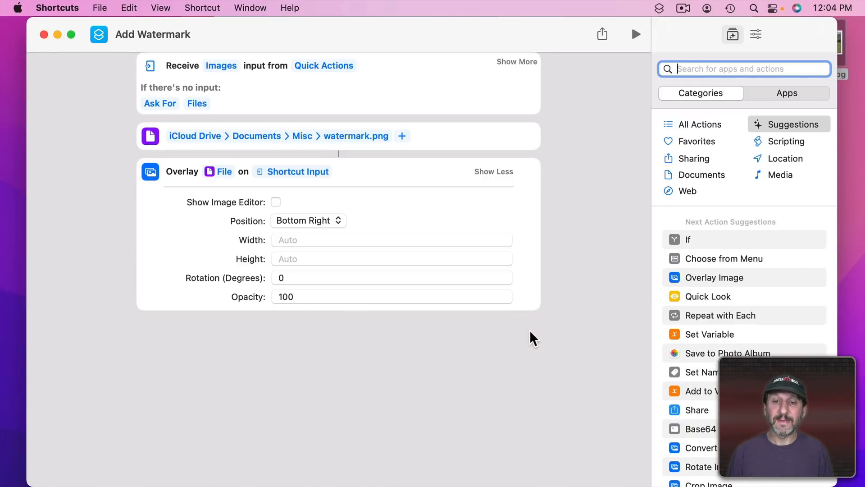
click(702, 69)
text(save)
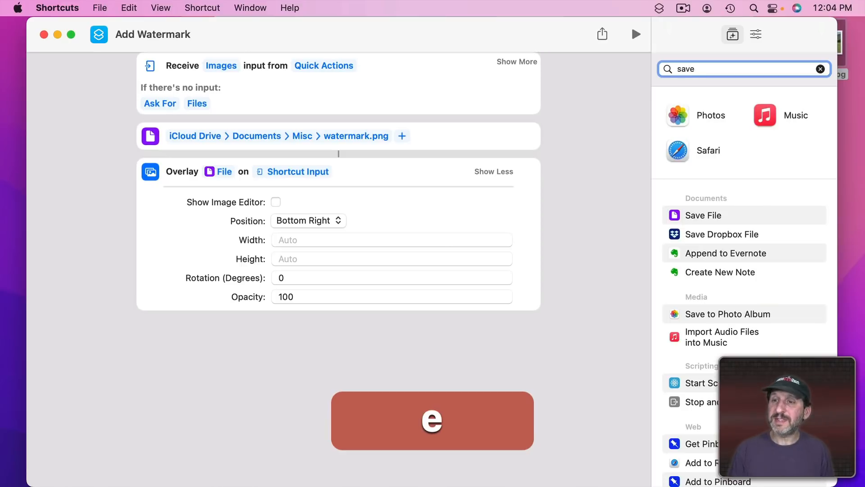
drag(699, 215, 279, 344)
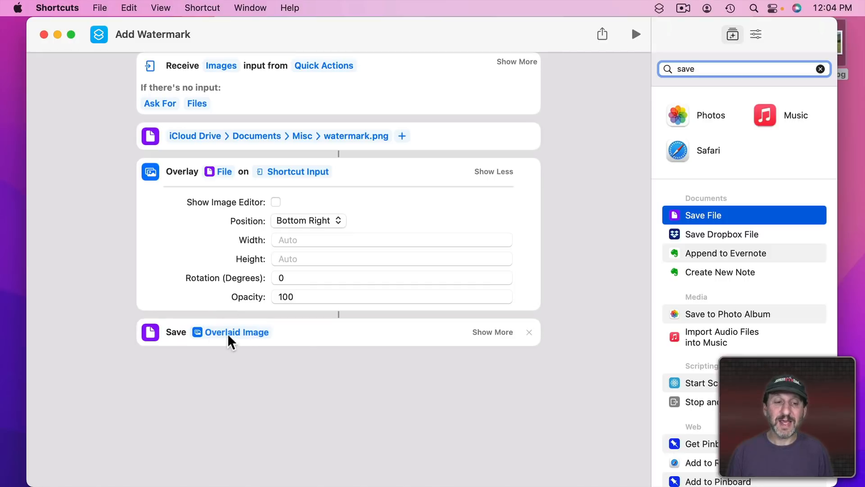
click(501, 332)
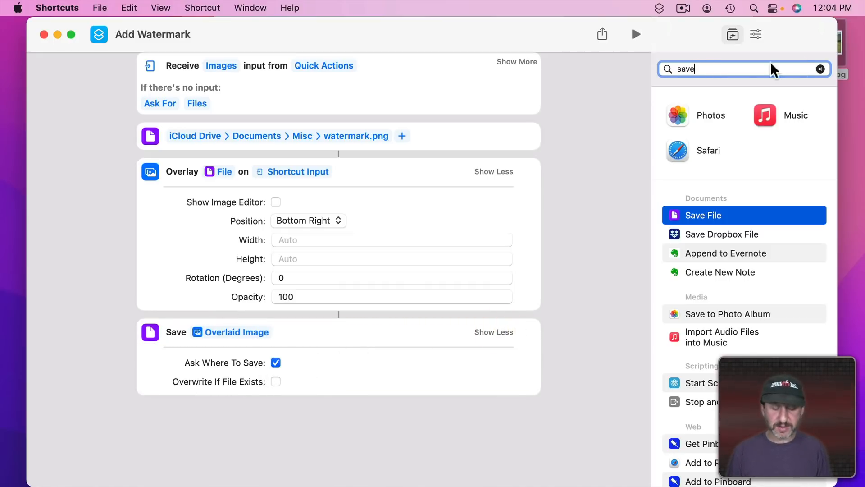
- Hide Shortcuts, run Add Watermark on rainbow.jpg, and save the watermarked copy to the Desktop
key(super+h)
right_click(815, 45)
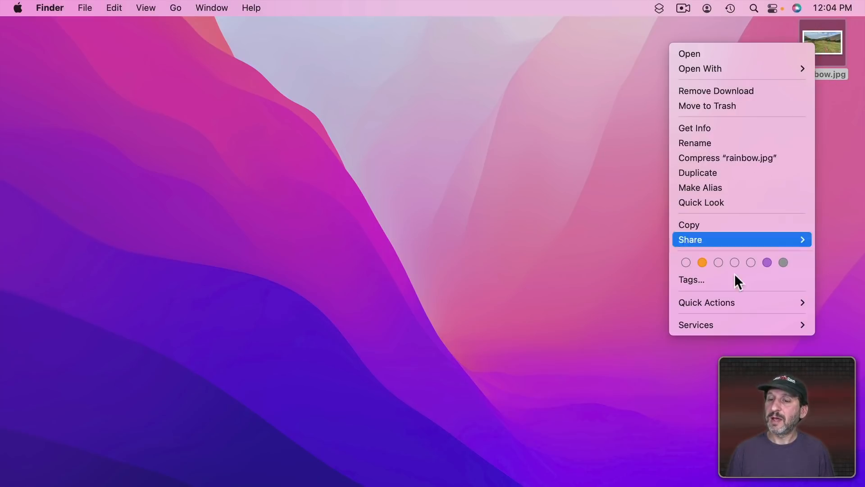
mouse_move(730, 307)
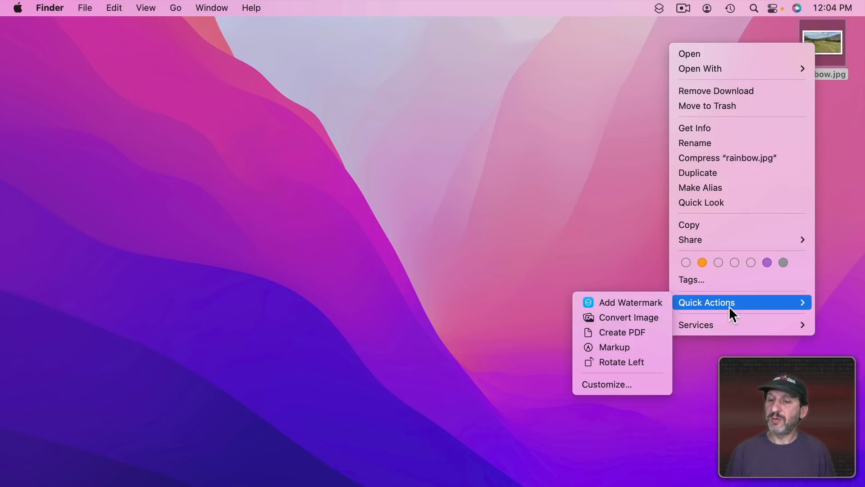
click(634, 302)
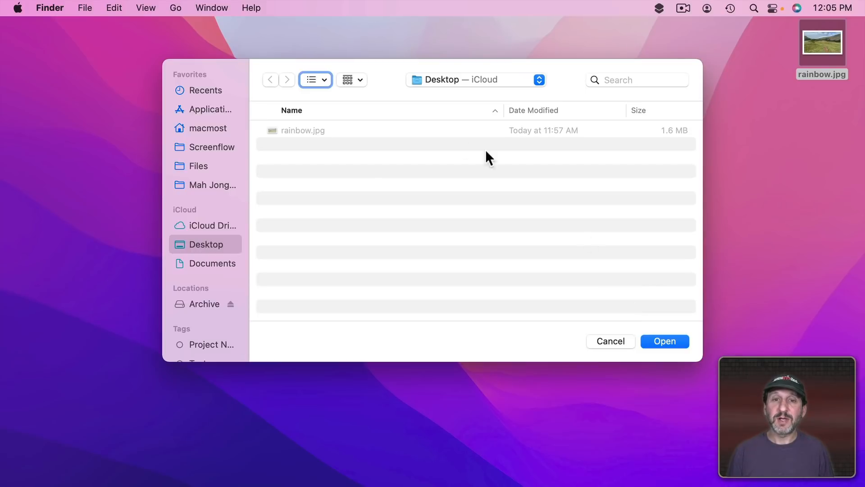
click(665, 339)
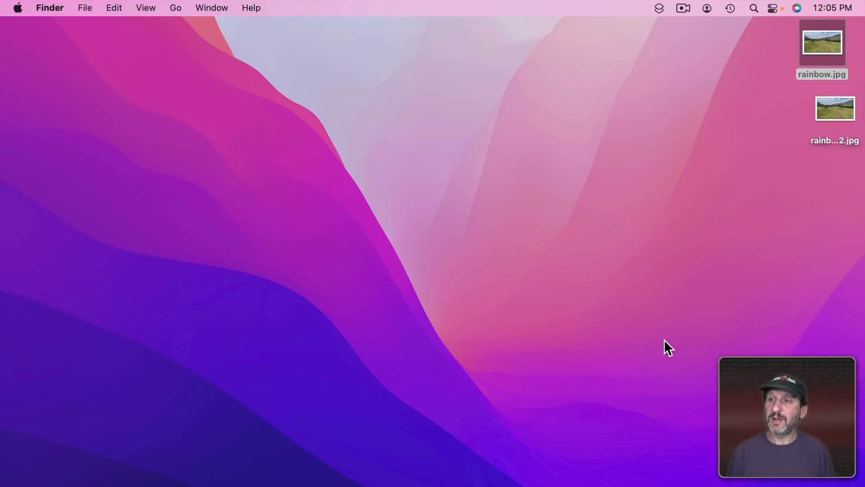
- Move rainbow-2.jpg away from the edge of the desktop and inspect its watermark in Quick Look
drag(844, 112, 767, 104)
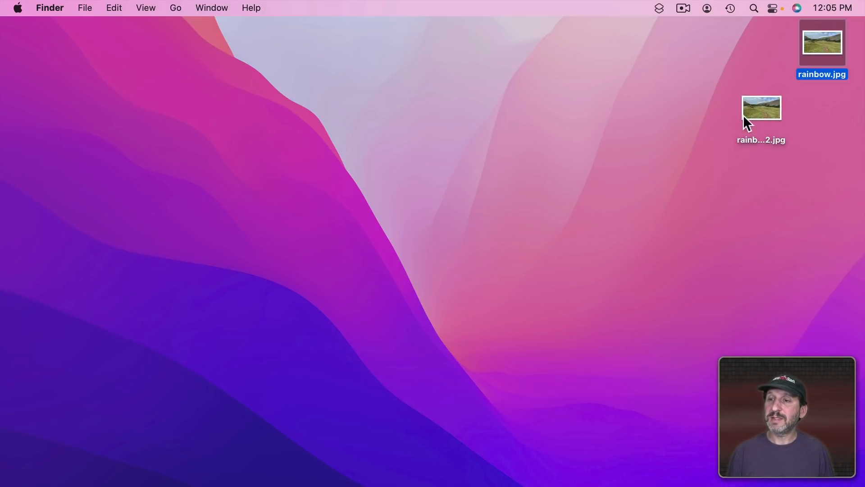
click(761, 108)
key(space)
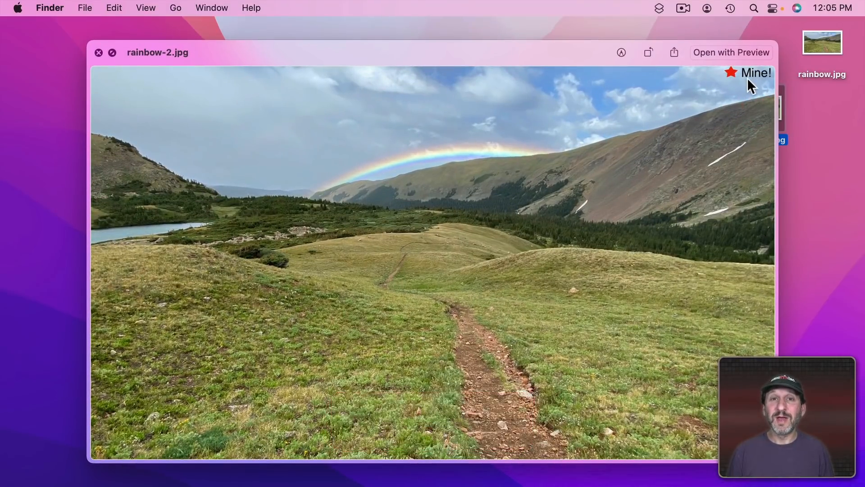
click(97, 53)
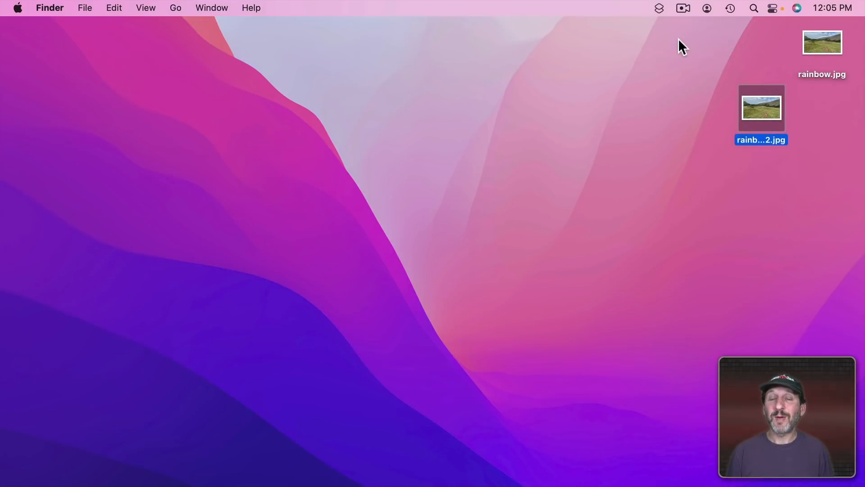
- Switch back to Shortcuts and set the Overlay Image action's Position to Top Right
key(super+Tab)
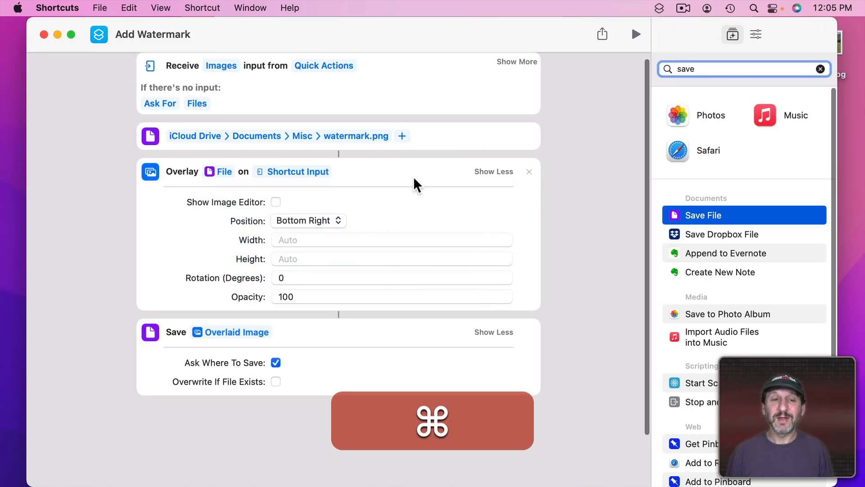
click(314, 221)
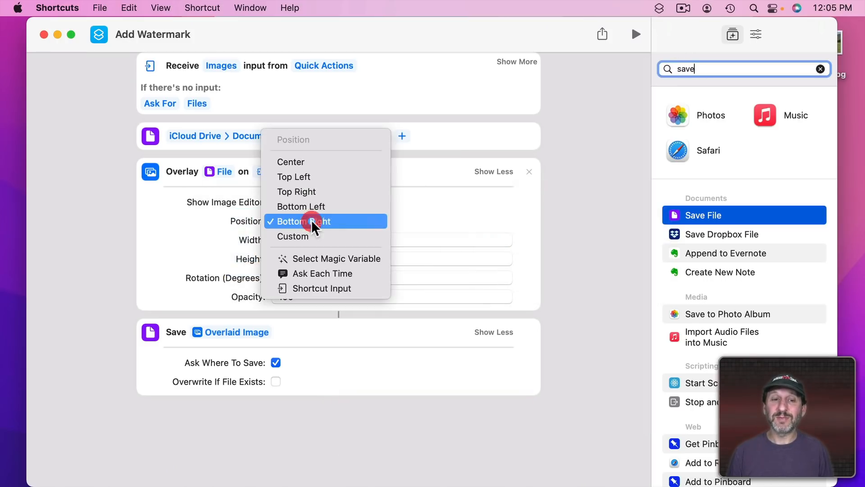
click(306, 193)
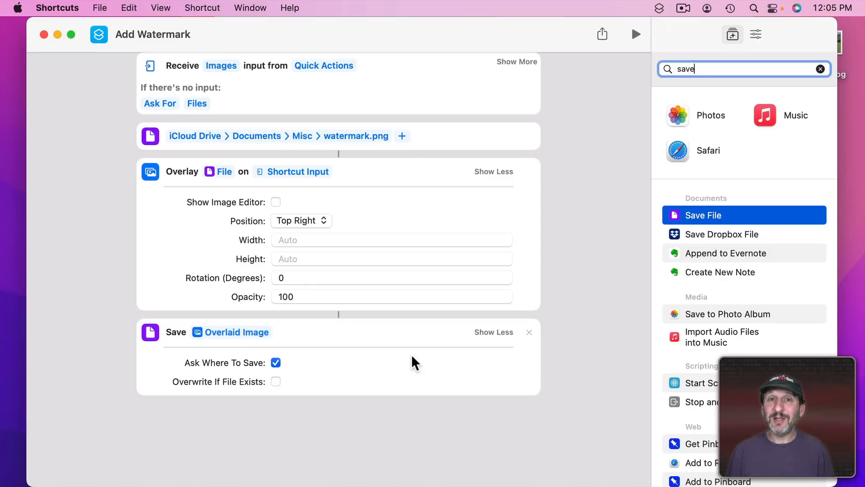
- Add a Get Parent Directory action above the watermark.png file action and set its input to Shortcut Input
scroll(455, 345, up, 1)
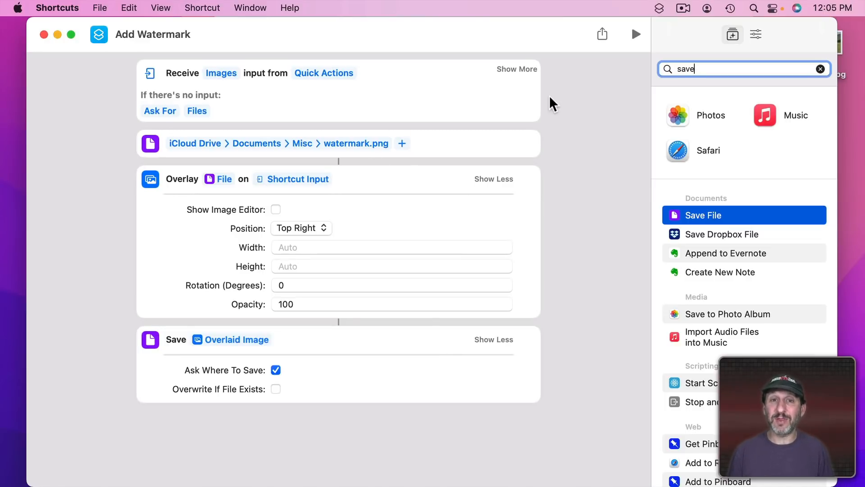
click(701, 73)
key(BackSpace)
key(BackSpace)
key(BackSpace)
key(BackSpace)
text(file)
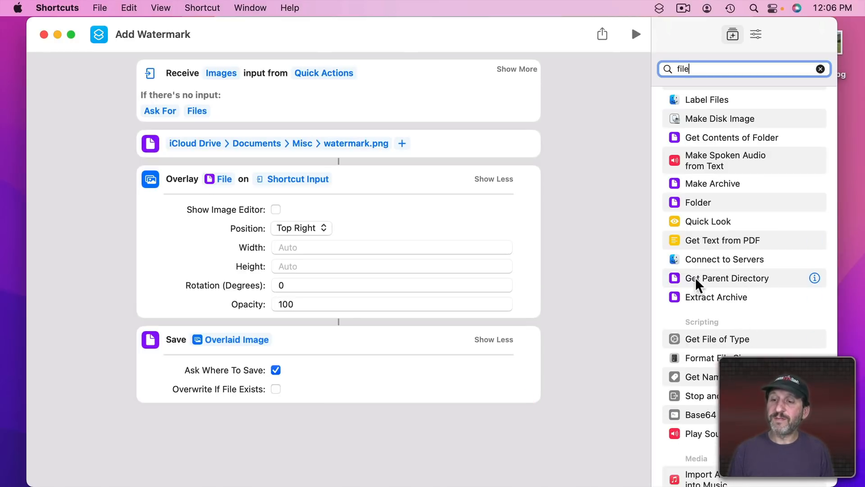
drag(701, 276, 208, 136)
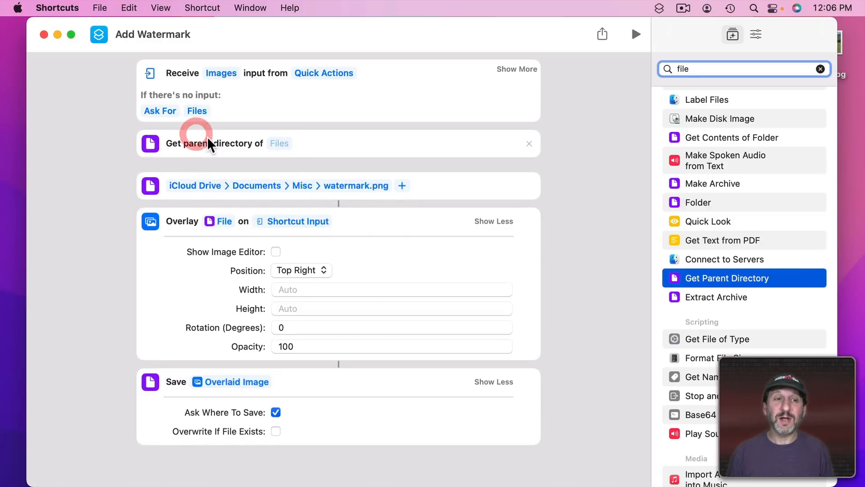
click(278, 142)
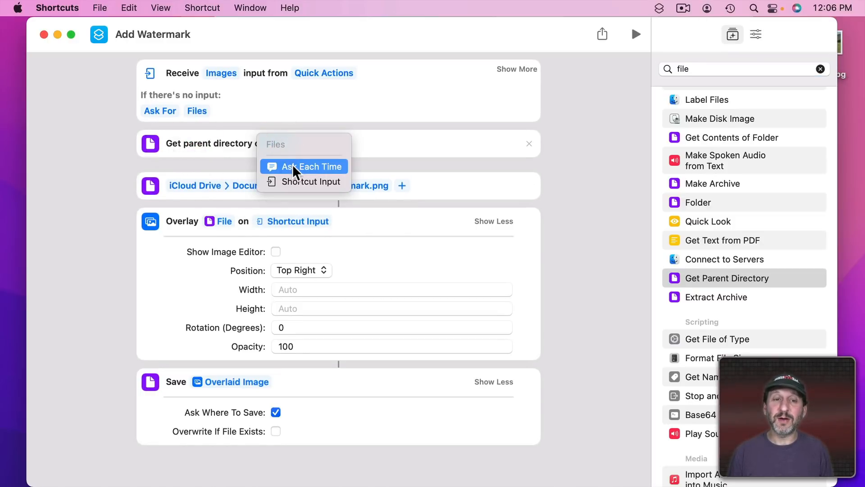
click(293, 180)
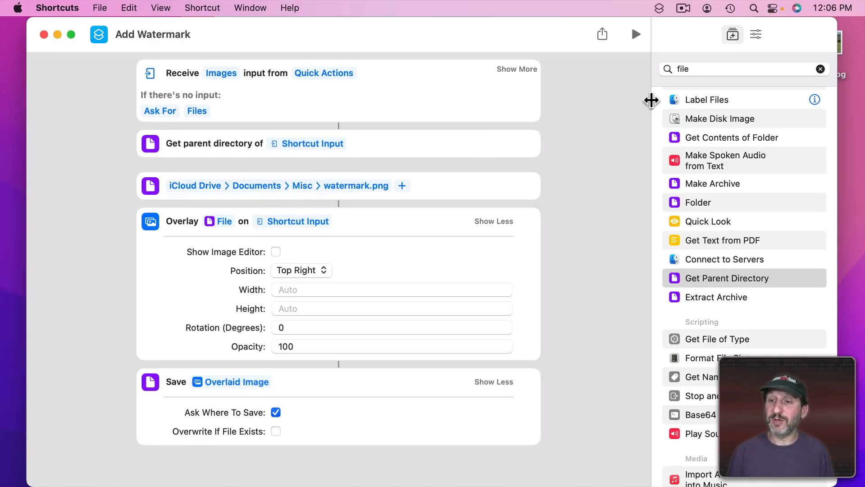
- Add a Get Details of Files action below Get Parent Directory, set to get the Name from Shortcut Input
scroll(713, 199, up, 10)
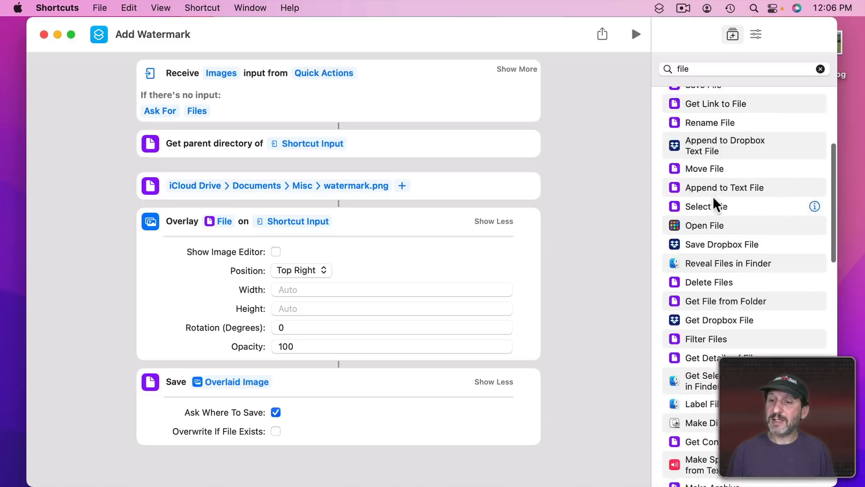
click(694, 69)
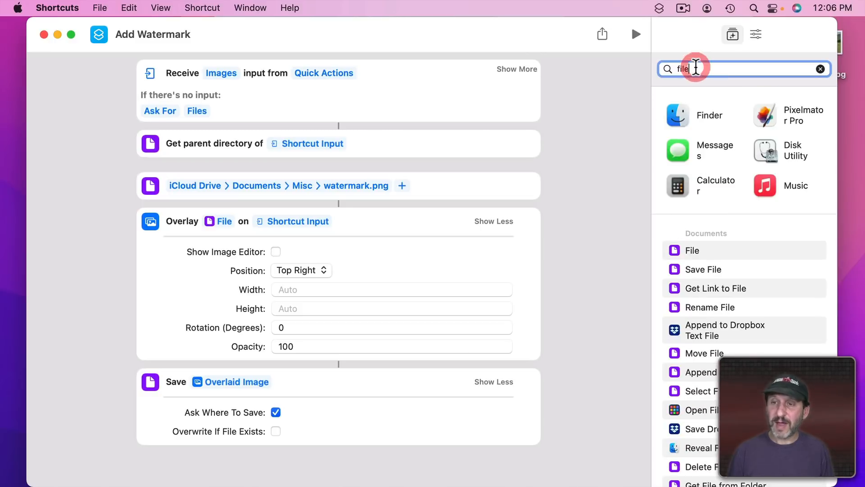
text(deta)
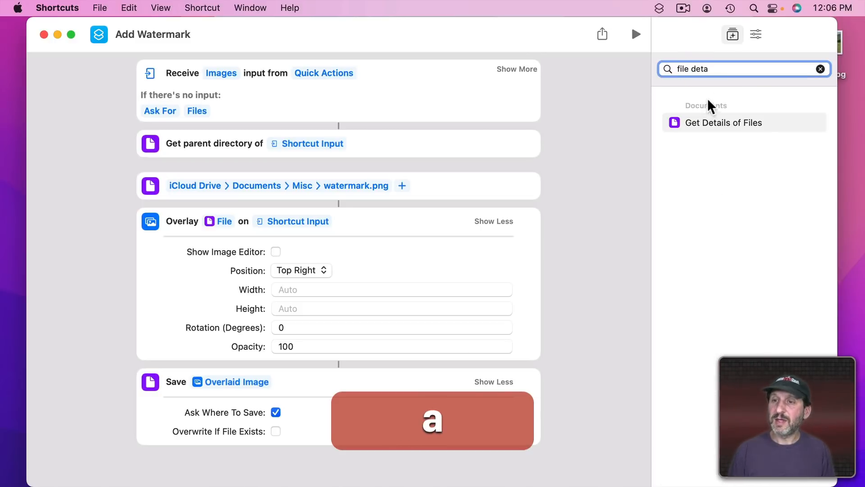
drag(712, 123, 296, 183)
click(199, 179)
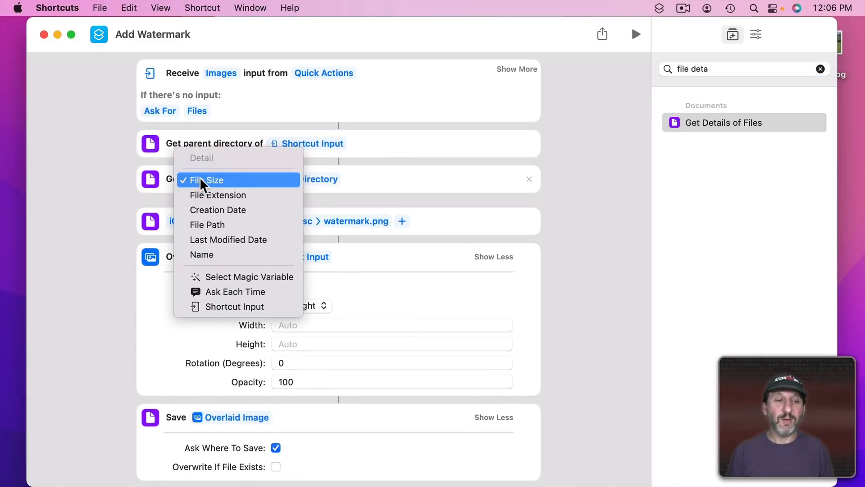
click(220, 253)
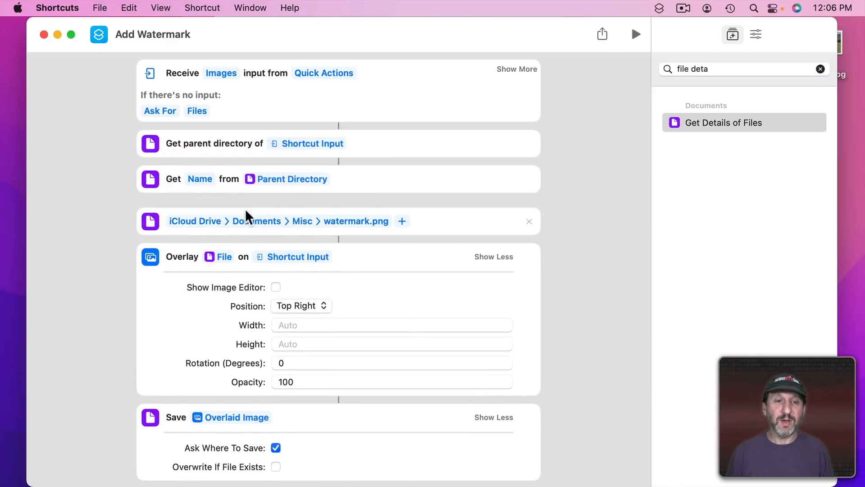
click(269, 177)
click(278, 269)
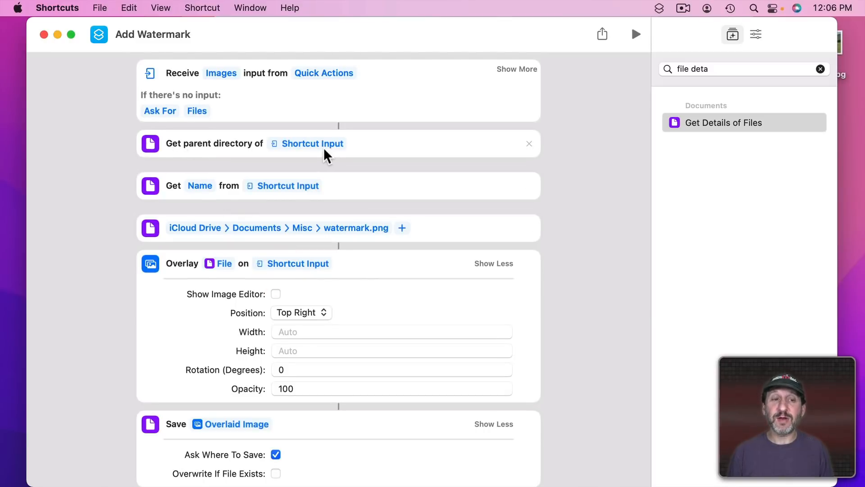
- Turn off Ask Where To Save for the Save File action and set its destination to the Parent Directory variable
scroll(329, 207, down, 3)
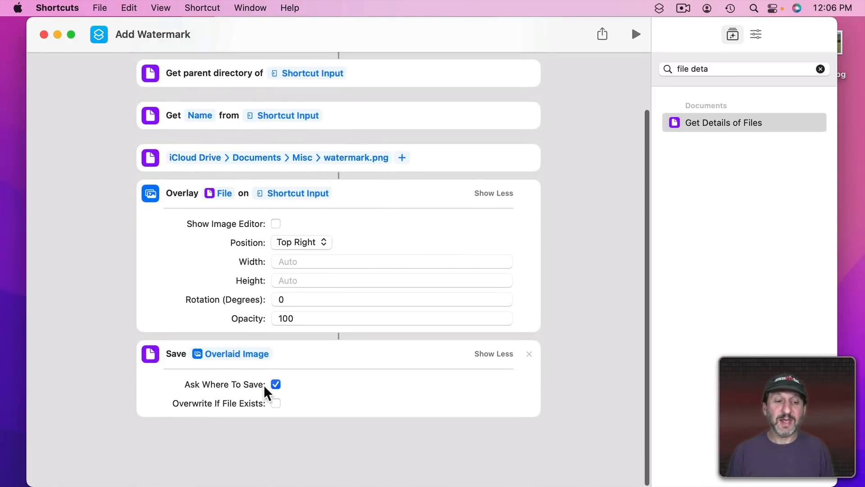
click(277, 384)
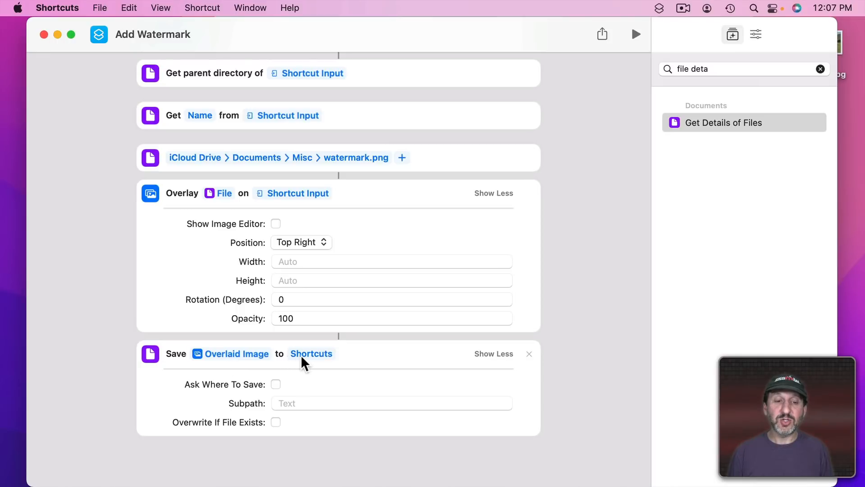
click(316, 353)
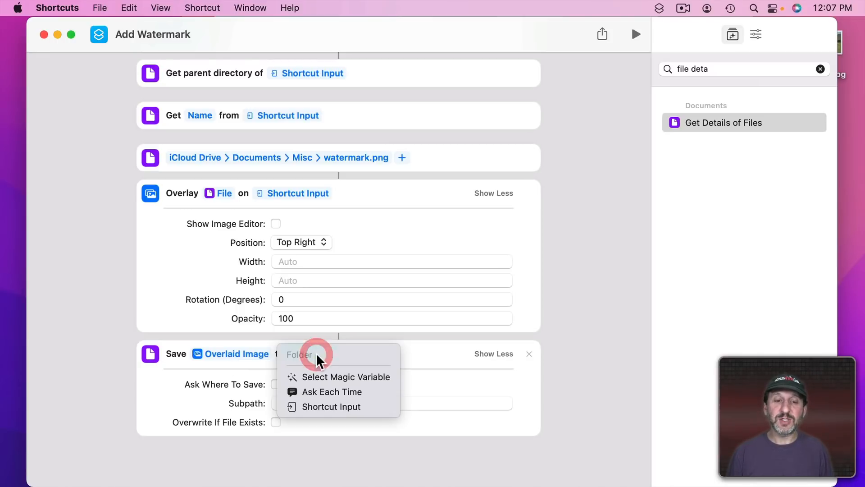
click(315, 377)
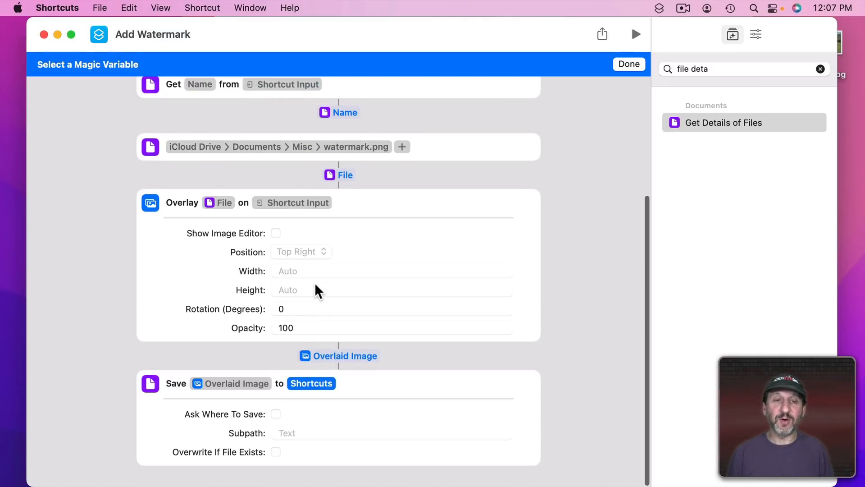
scroll(314, 282, up, 5)
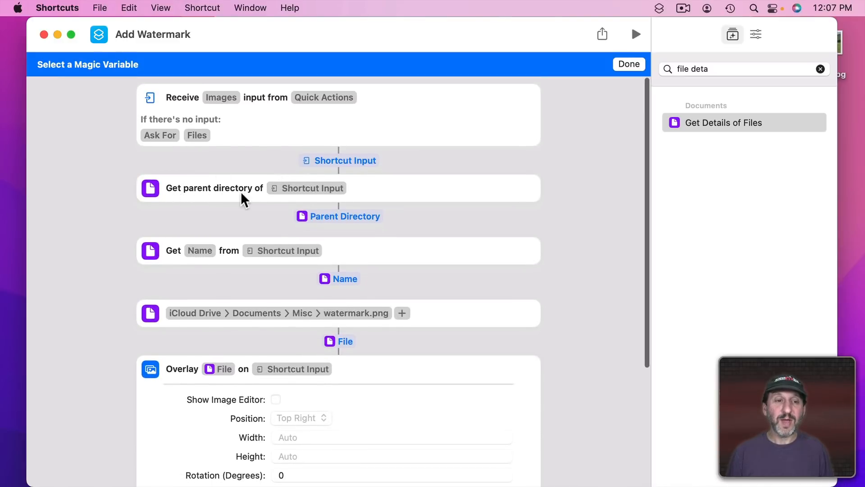
click(345, 215)
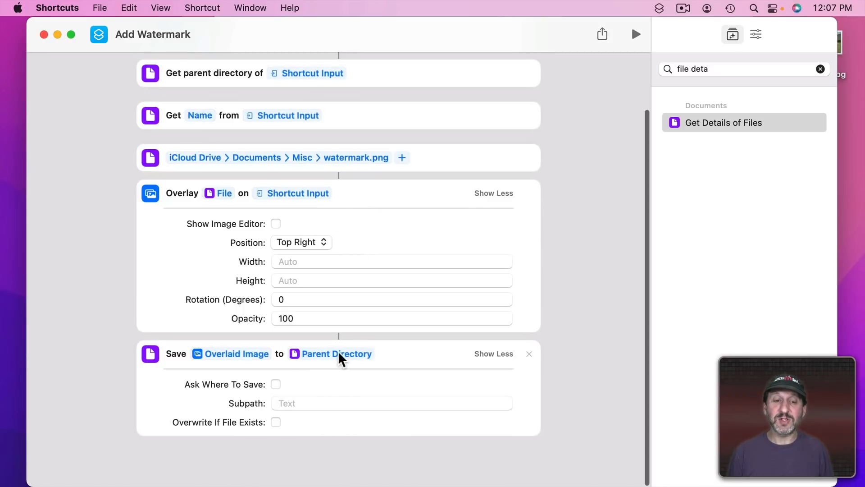
- Set the Save File action's Subpath to the Name variable followed by "-new" and turn on Overwrite If File Exists
click(290, 402)
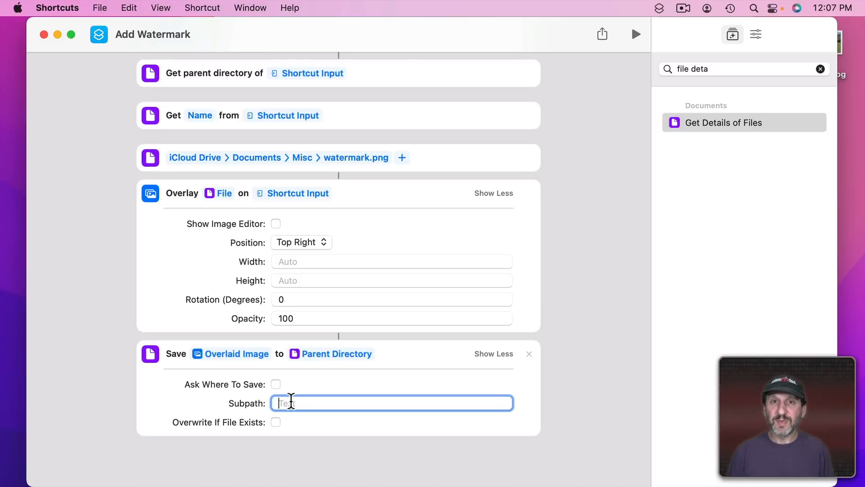
right_click(291, 401)
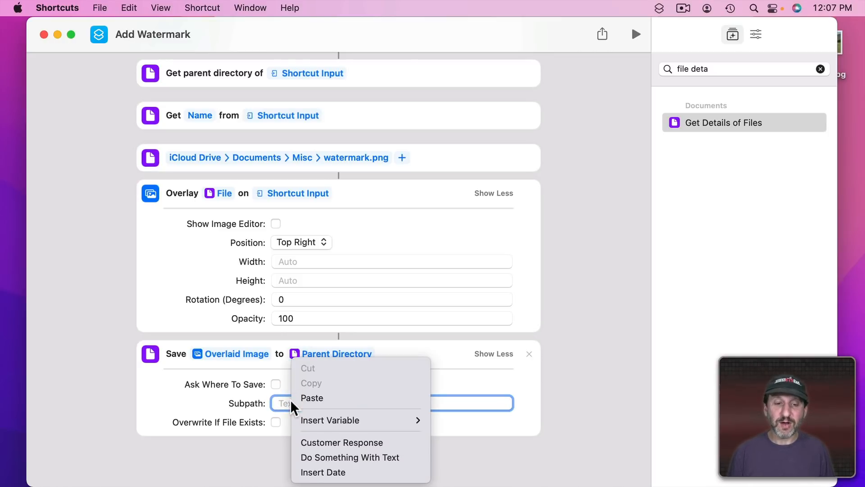
mouse_move(315, 420)
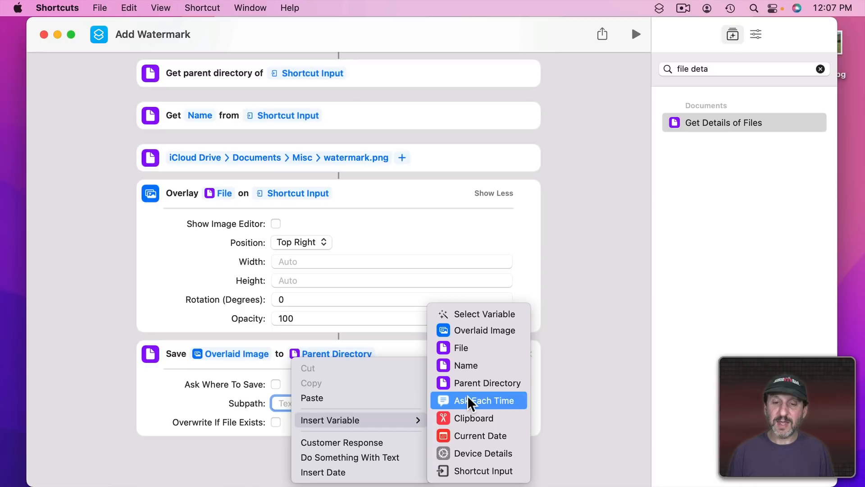
click(471, 314)
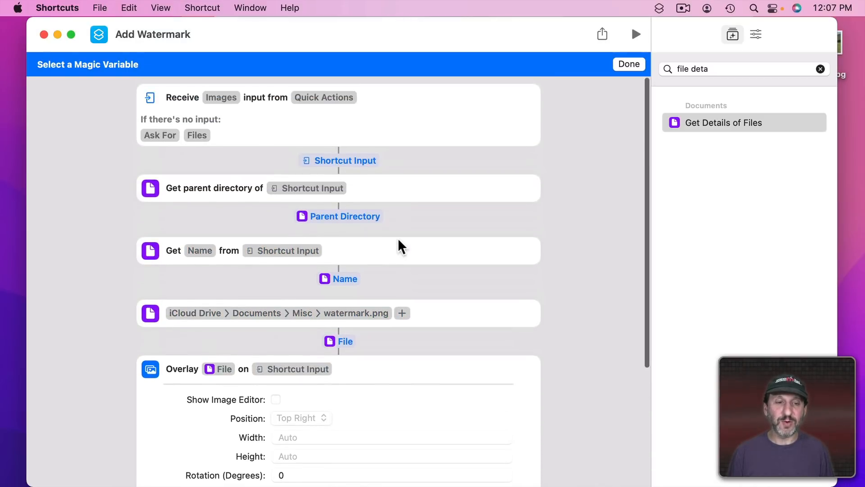
click(347, 277)
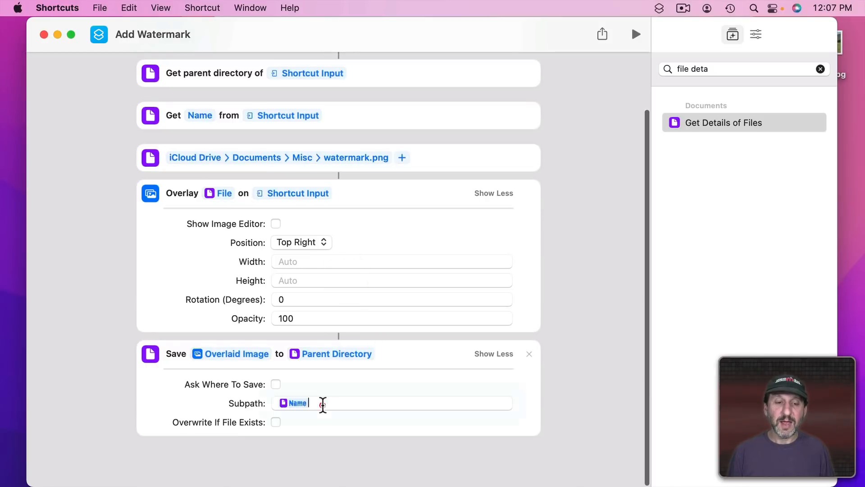
text(-new)
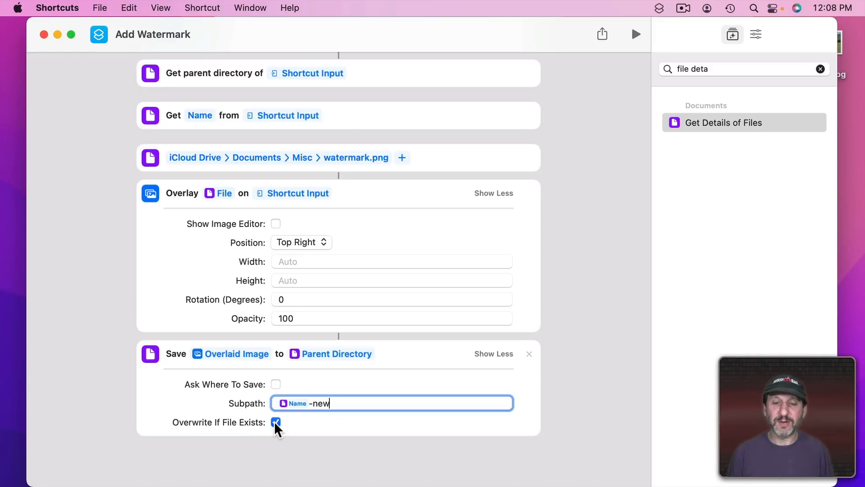
scroll(385, 310, up, 3)
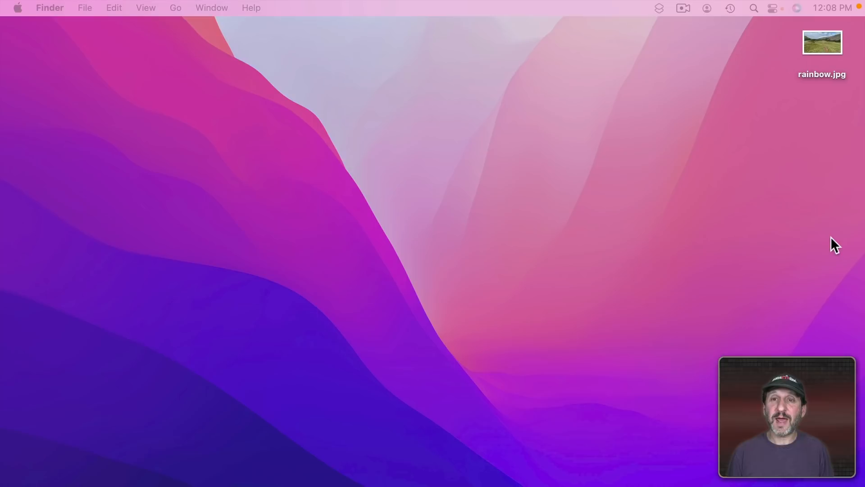
- Run the Add Watermark quick action on rainbow.jpg on the desktop and allow it to access the Desktop folder
right_click(819, 41)
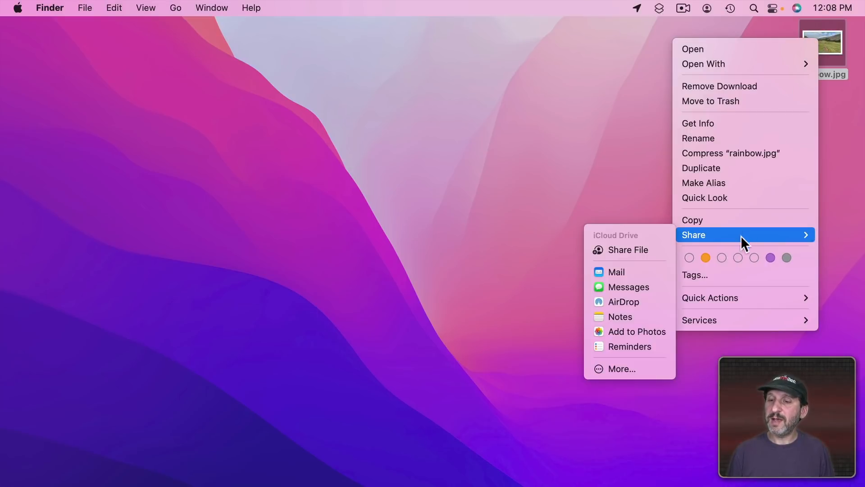
mouse_move(696, 298)
click(643, 297)
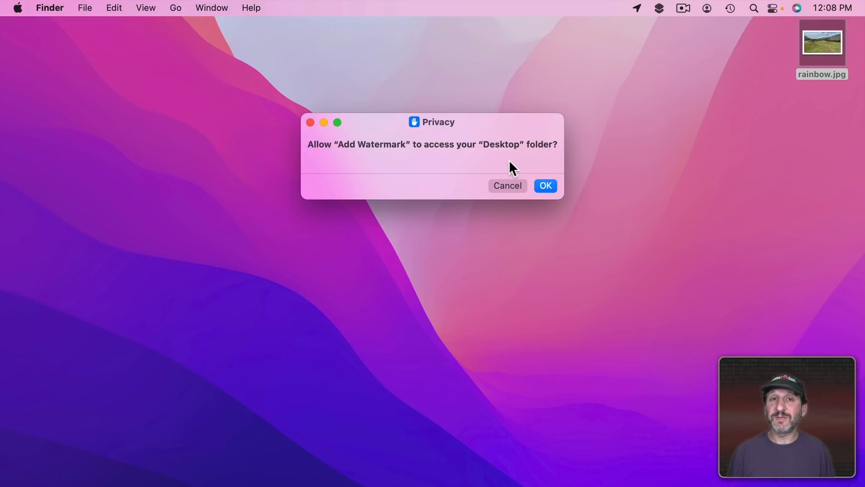
click(547, 183)
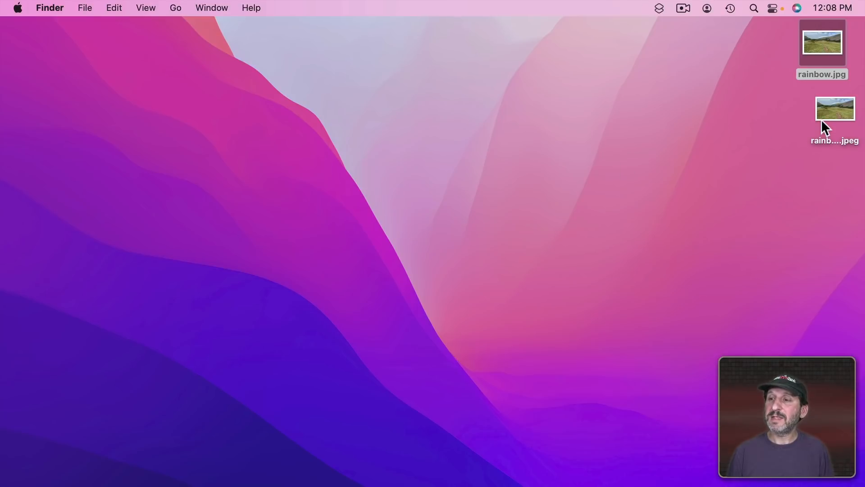
- Move the new watermarked JPEG clear of the desktop edge and preview it with Quick Look
drag(834, 111, 776, 108)
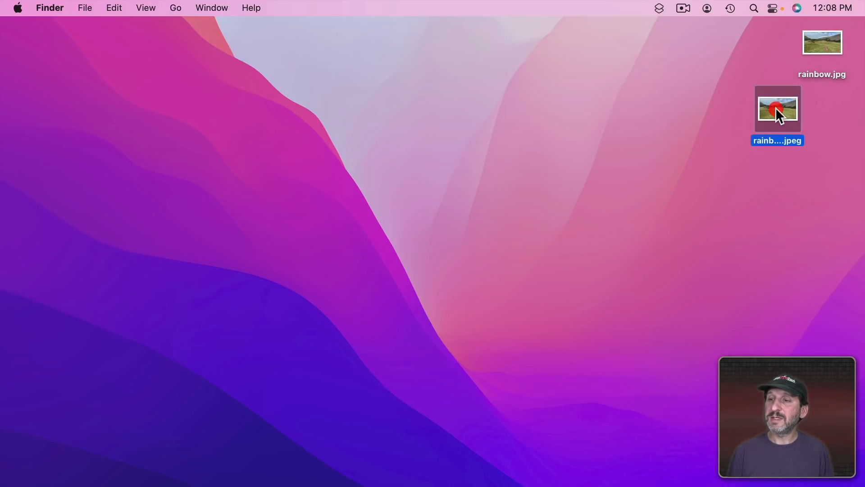
key(space)
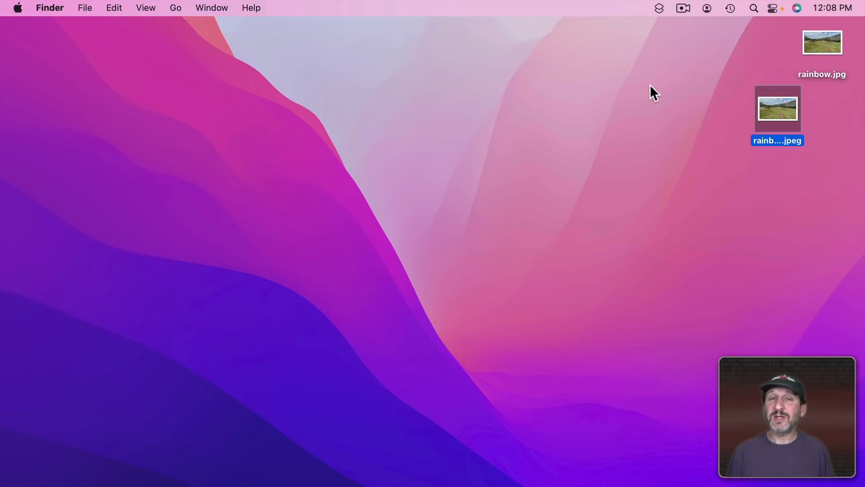
click(651, 92)
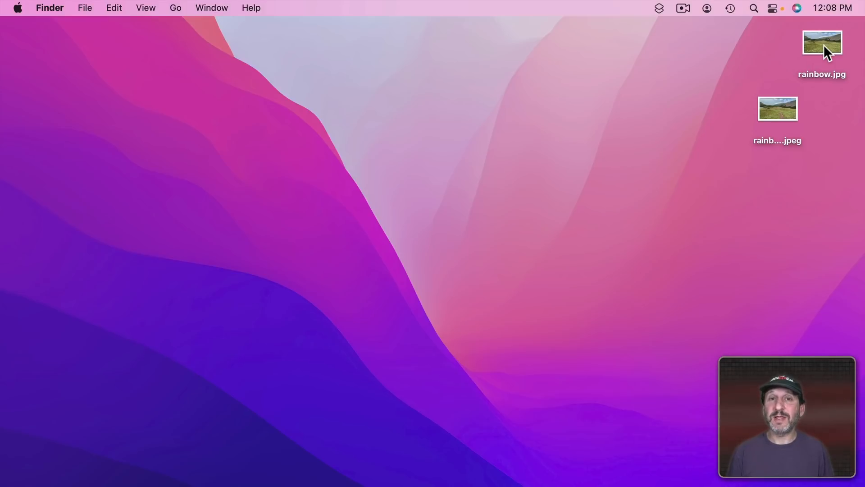
- Open the Desktop folder in a new Finder window and show the preview pane
key(super+n)
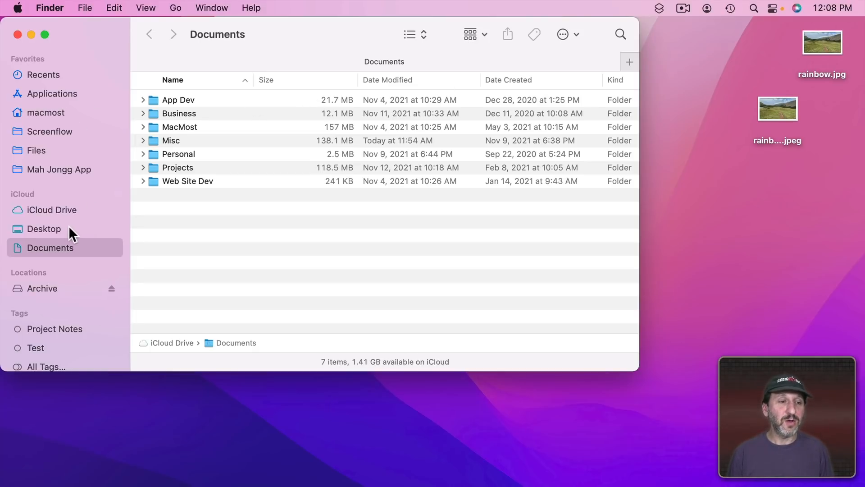
click(69, 227)
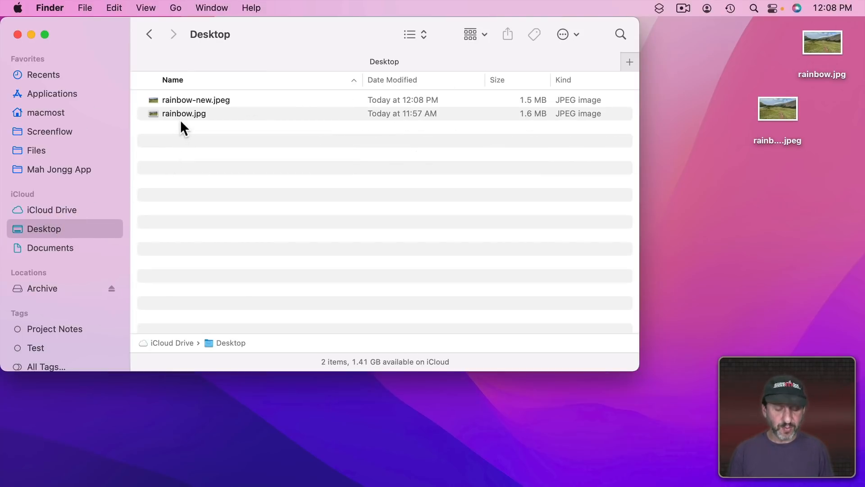
click(145, 8)
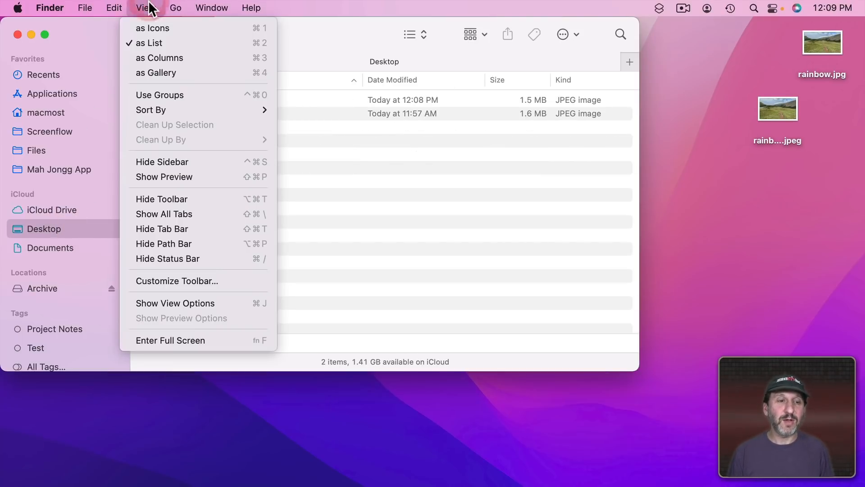
click(172, 176)
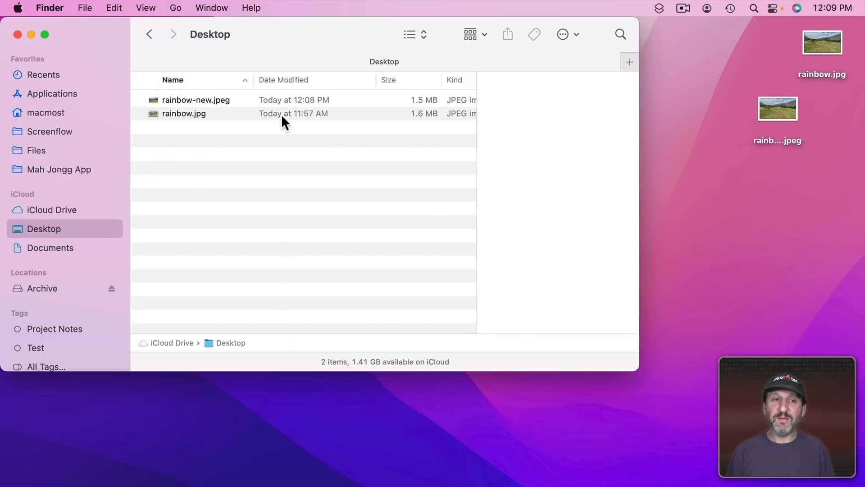
- Check rainbow.jpg's extra quick actions in the preview pane, delete rainbow-new.jpeg, and run Add Watermark on rainbow.jpg again
click(189, 113)
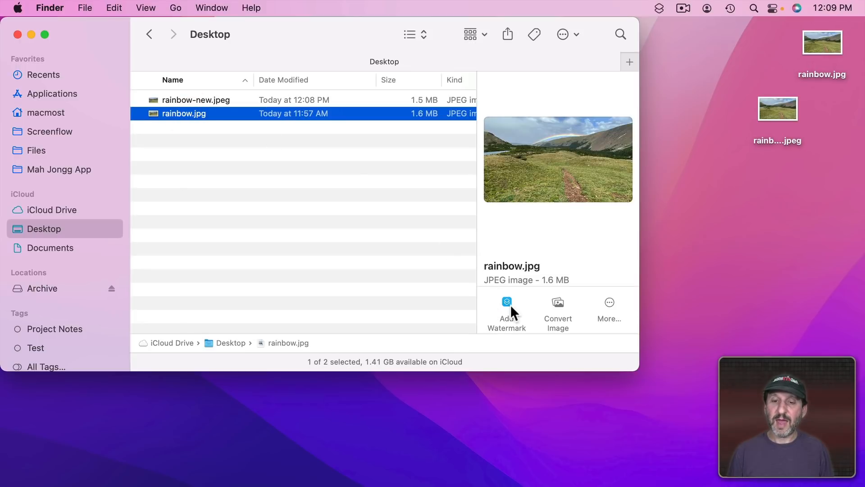
click(607, 299)
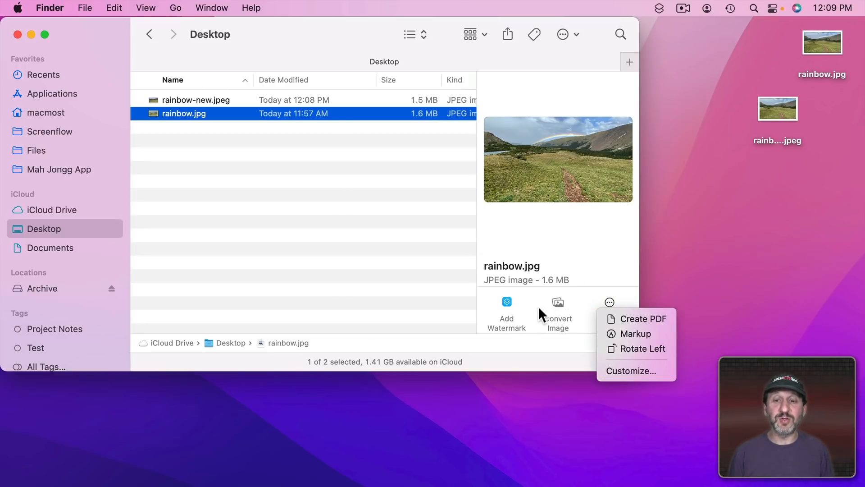
click(259, 189)
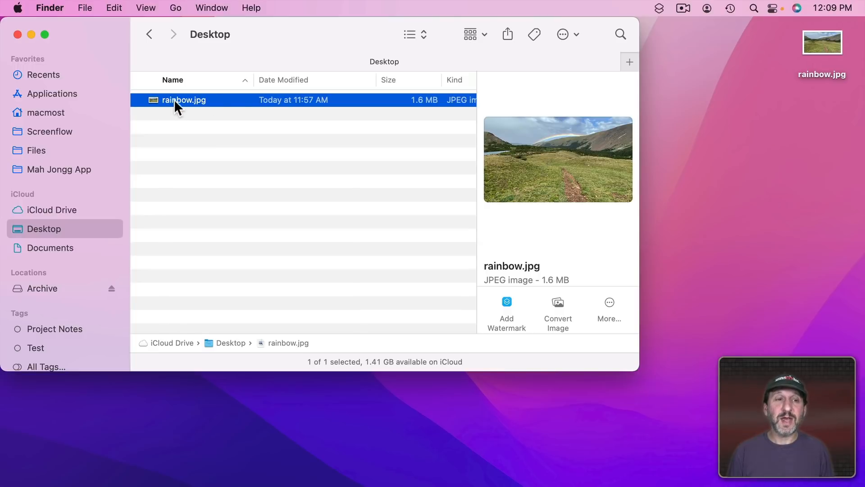
click(505, 304)
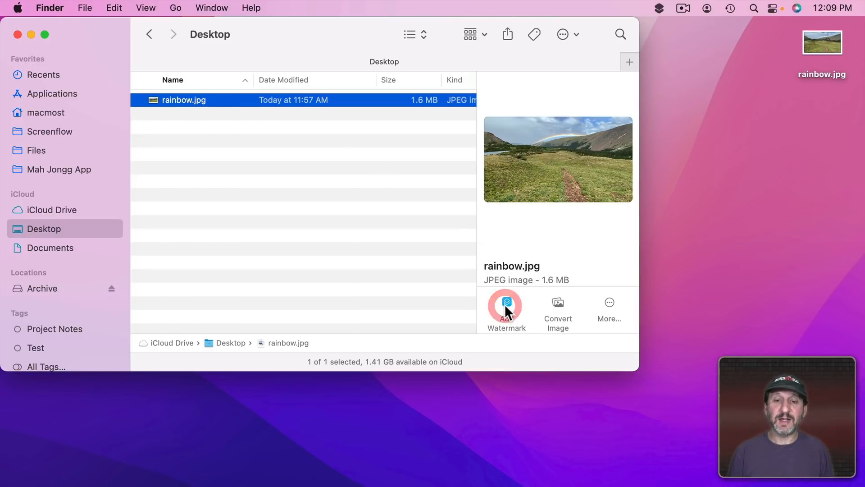
click(187, 99)
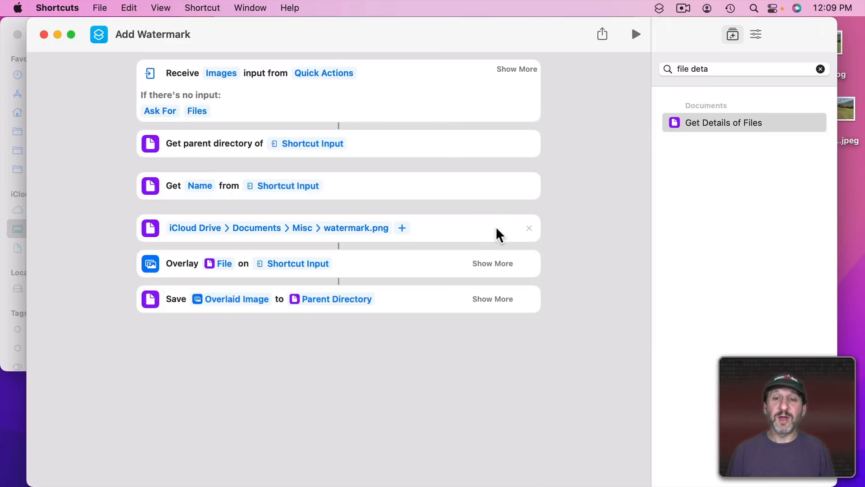
- Switch back to Shortcuts and review the detailed options of the Overlay Image and Save File actions
click(489, 264)
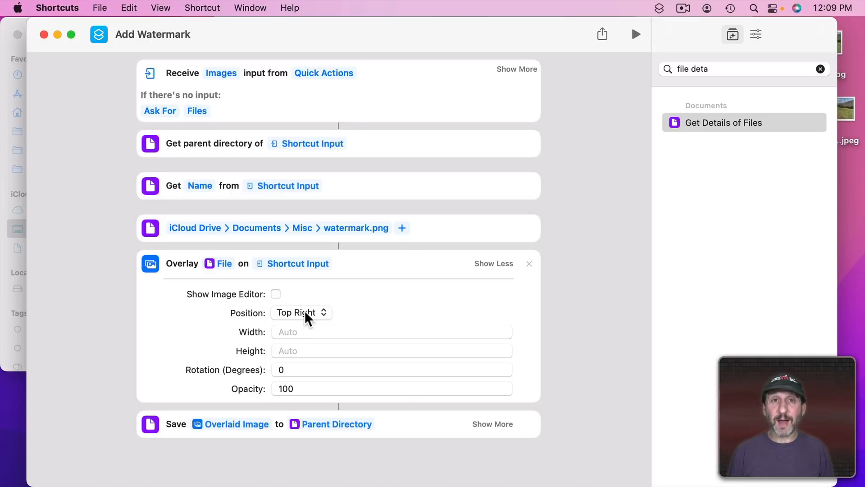
click(480, 263)
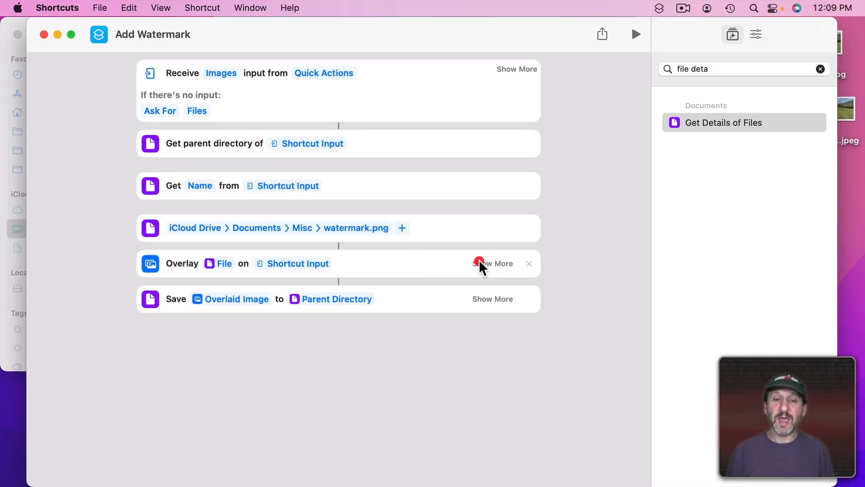
click(480, 298)
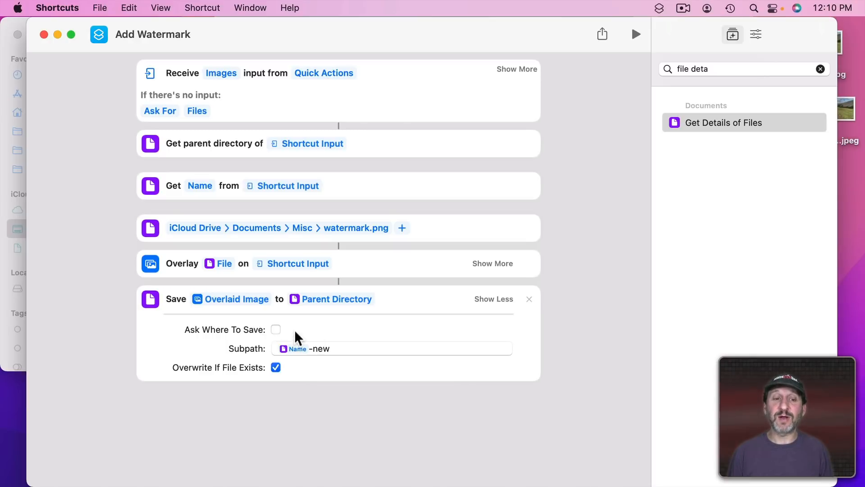
click(493, 299)
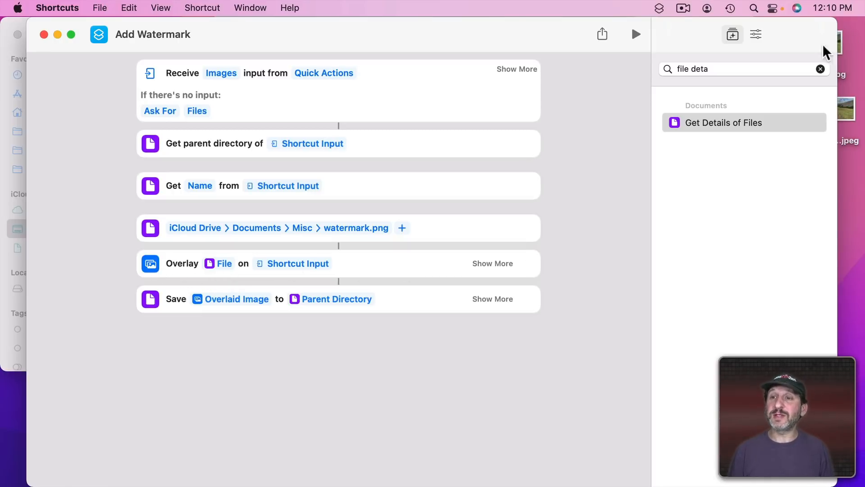
- Clear the action search and browse the Media category for image editing and conversion actions
click(820, 68)
click(780, 175)
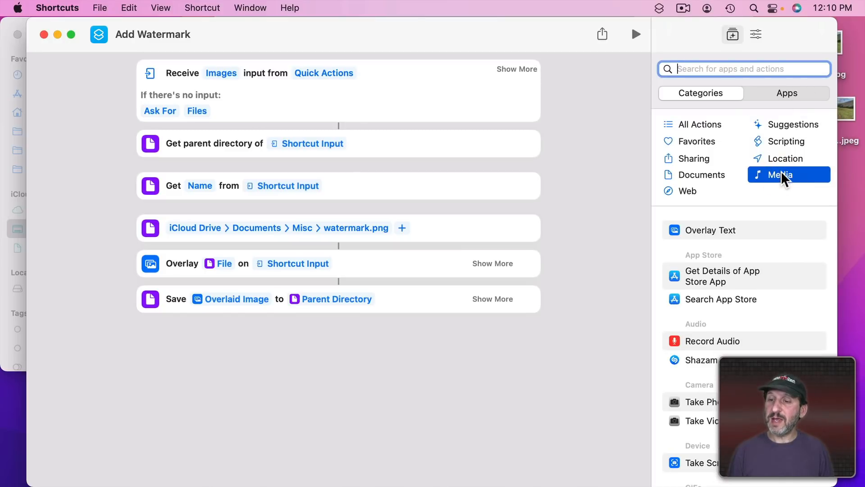
scroll(752, 337, down, 10)
scroll(753, 338, up, 3)
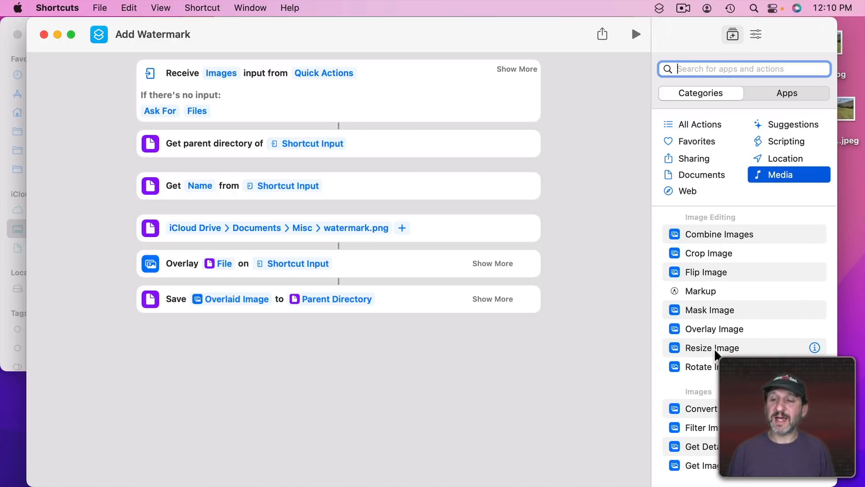
scroll(721, 316, down, 5)
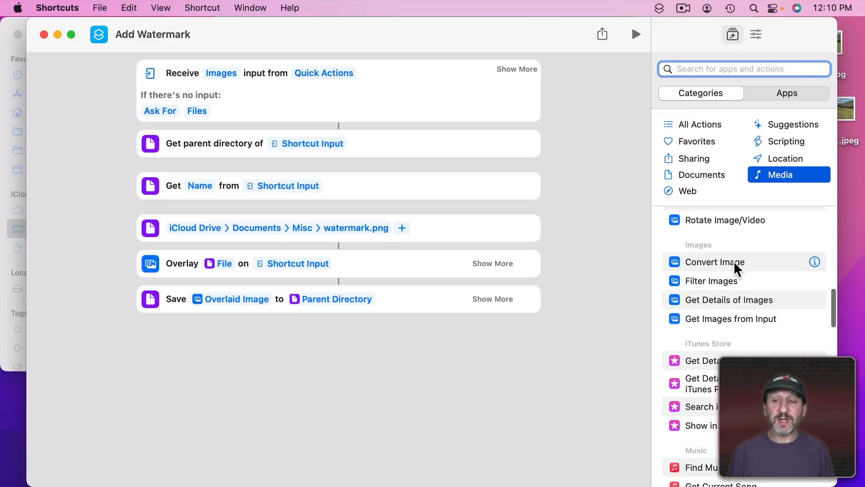
scroll(734, 266, down, 1)
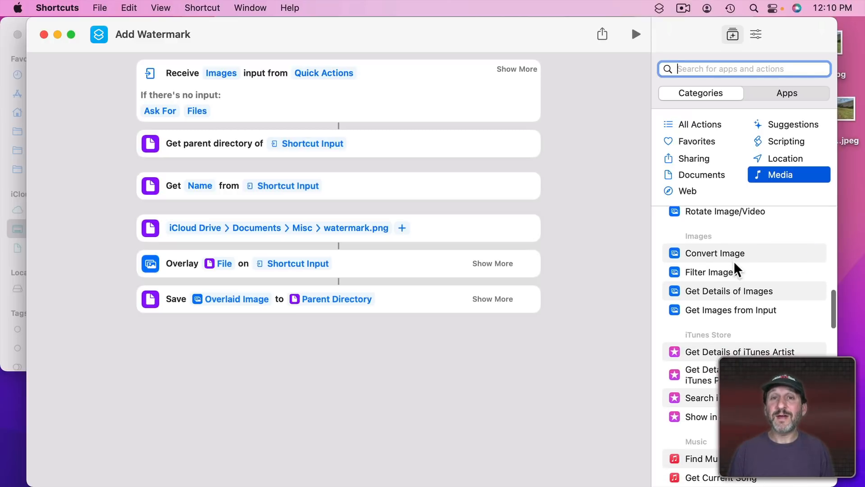
scroll(734, 261, down, 6)
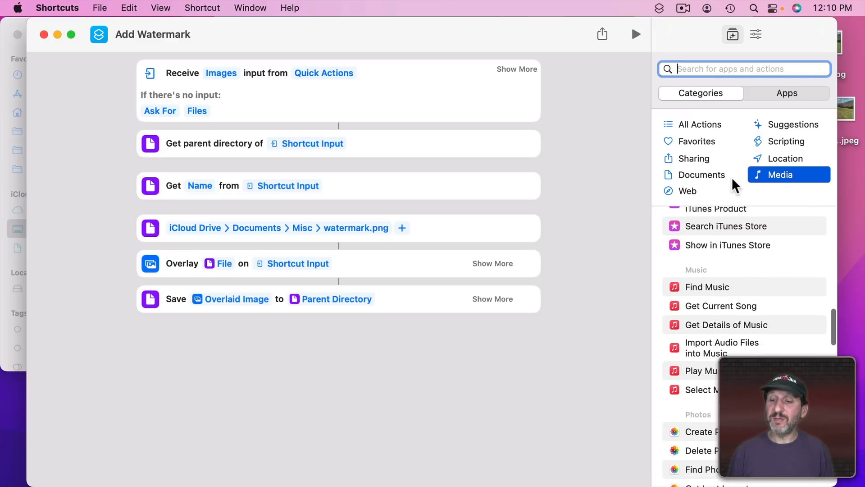
- Browse the image actions that Pixelmator Pro provides for shortcuts
click(787, 93)
click(770, 149)
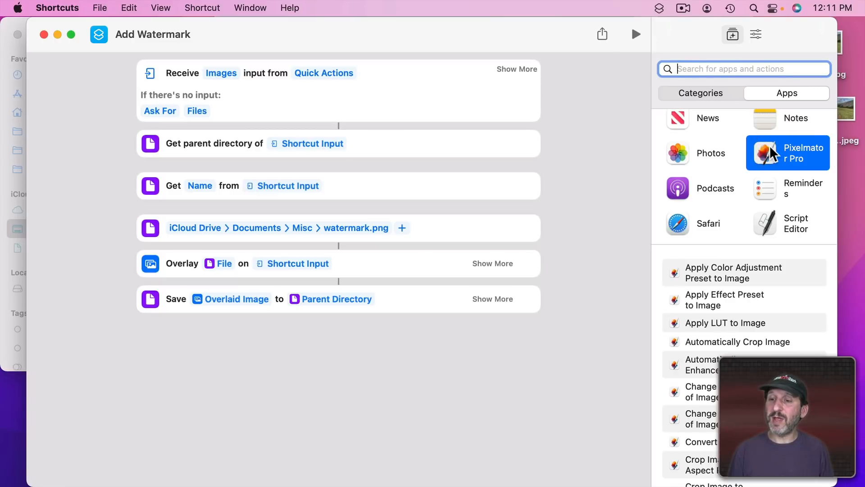
scroll(742, 280, down, 5)
scroll(742, 280, down, 4)
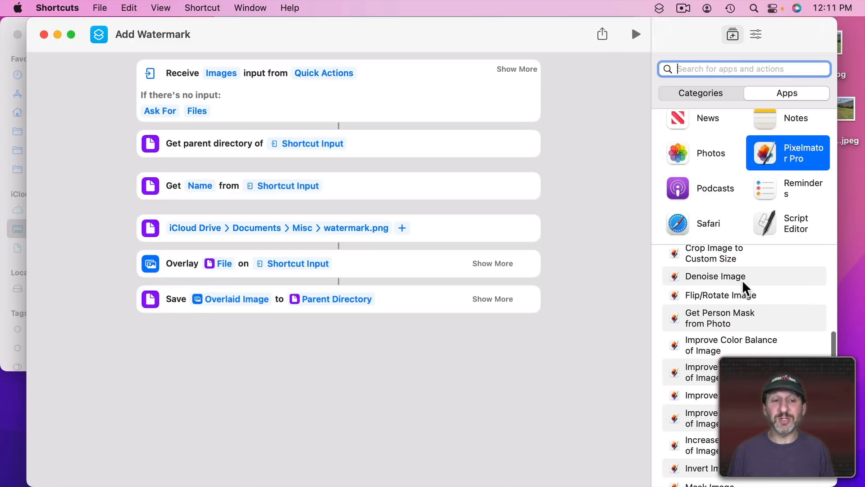